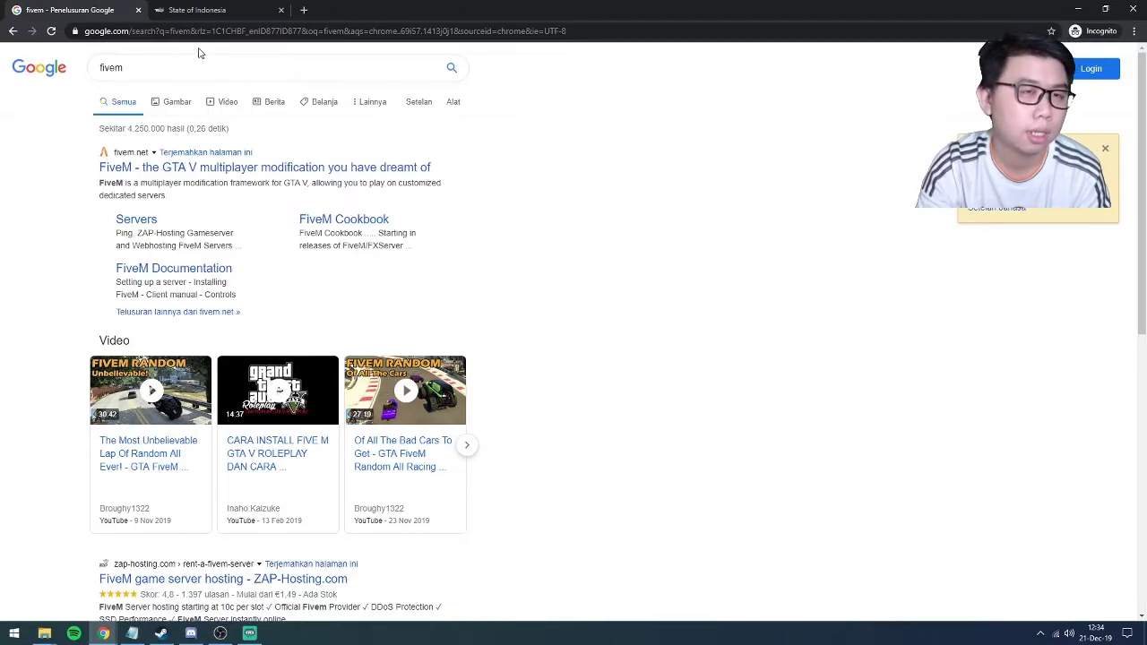
Open the FiveM website from the search results and start the client download
left_click(150, 69)
left_click(592, 232)
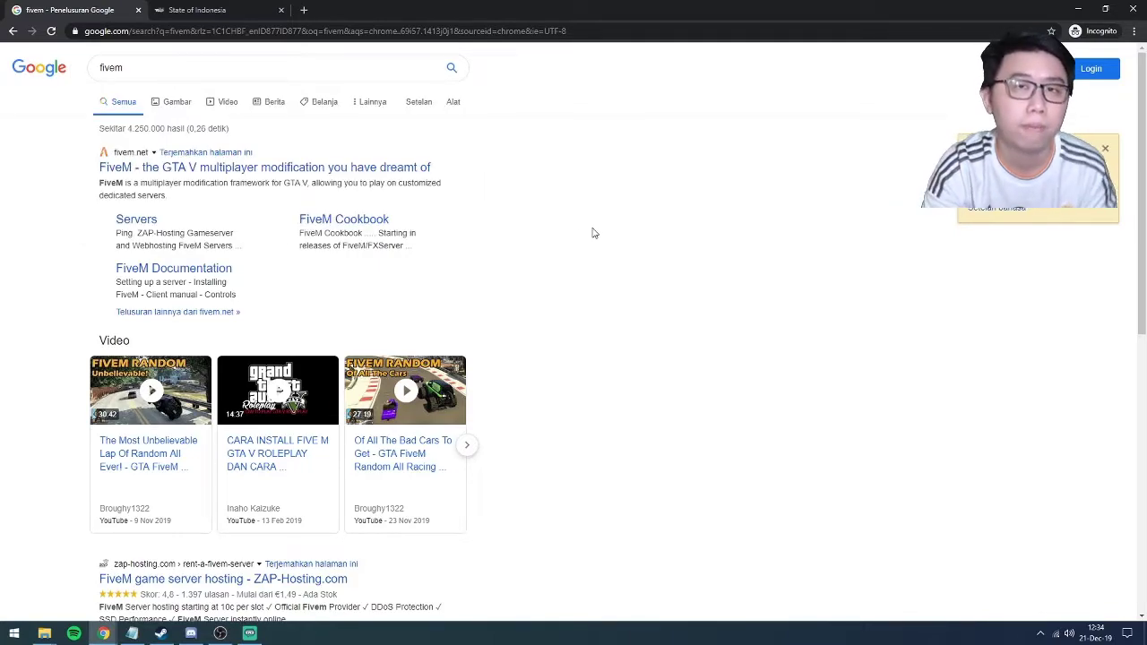
left_click(131, 66)
left_click(564, 188)
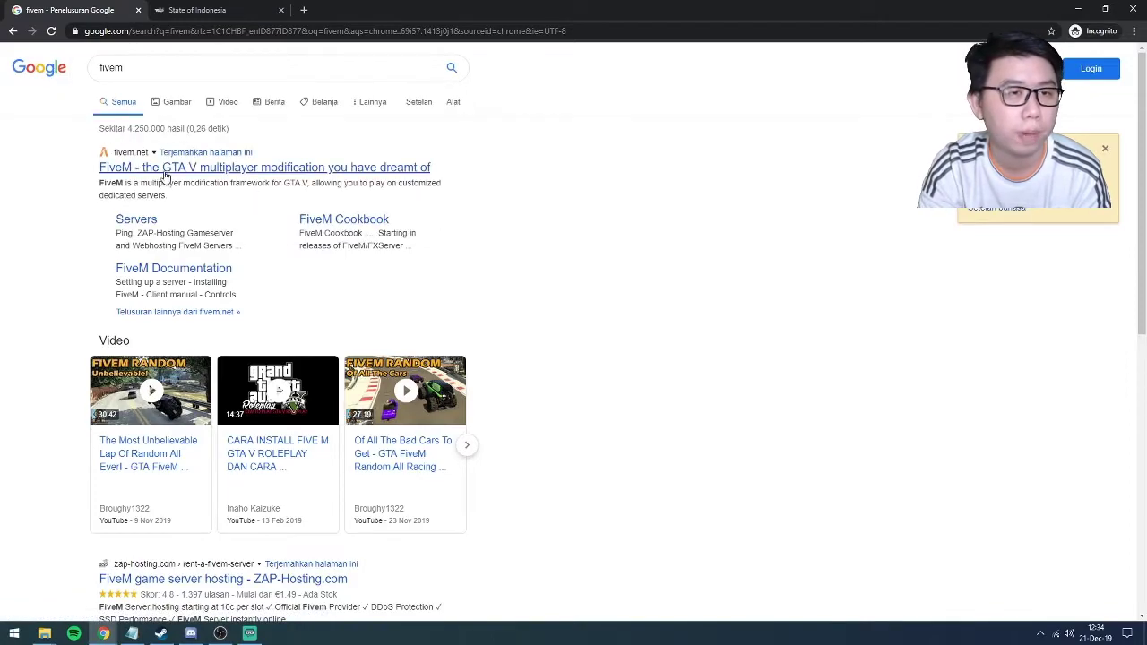
left_click(148, 168)
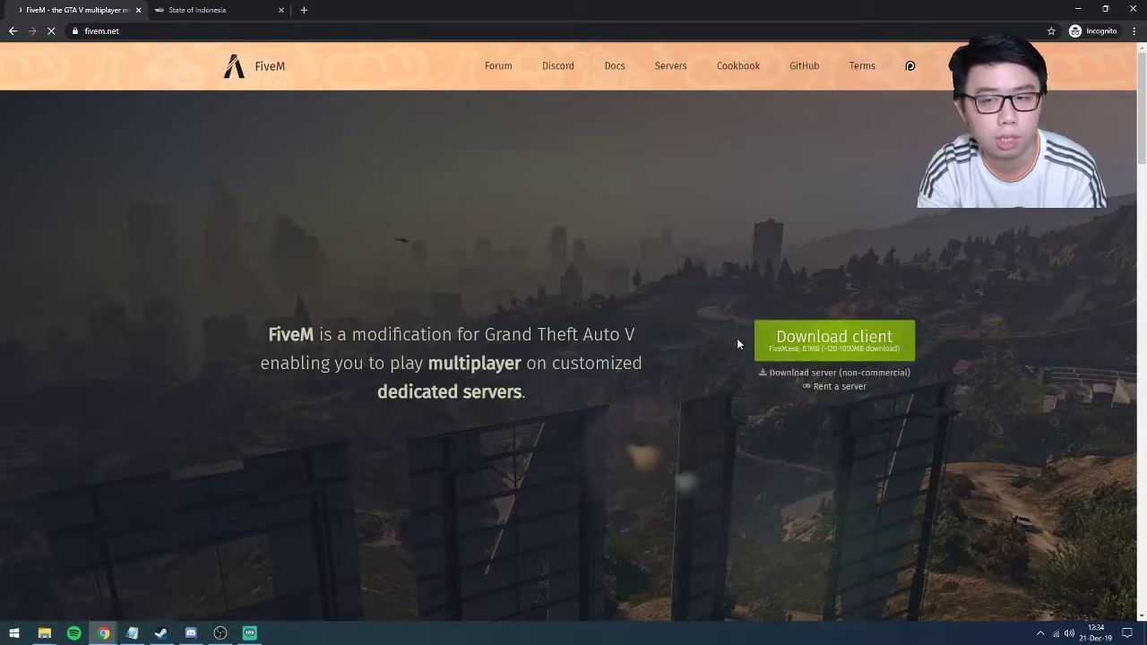
left_click(838, 347)
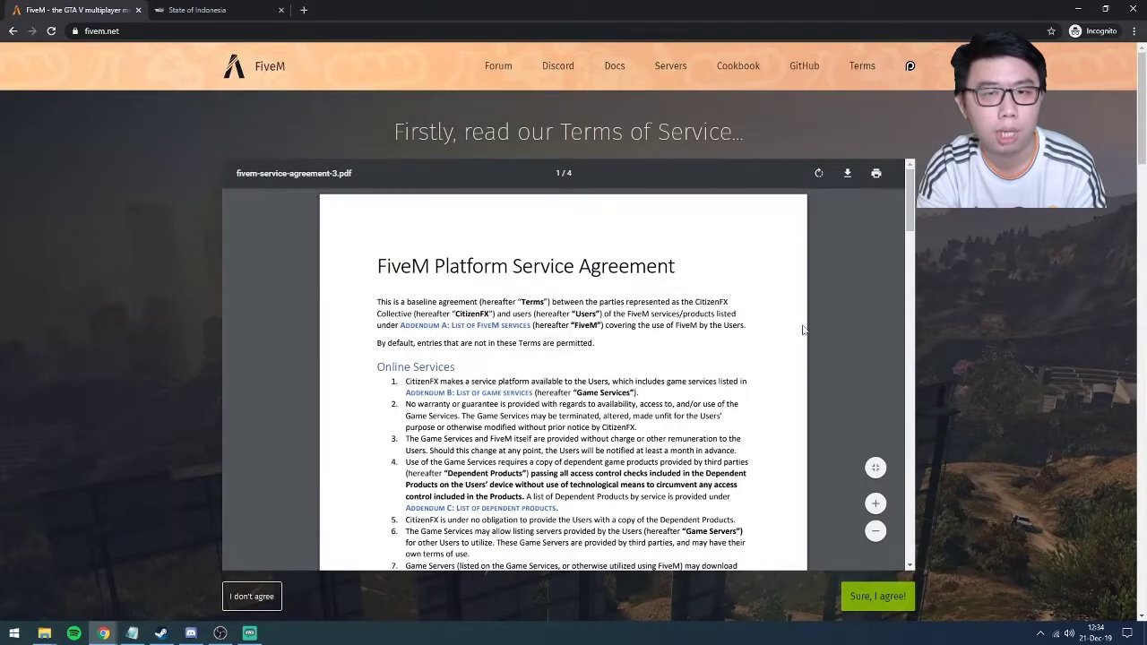
Read through the FiveM Platform Service Agreement to its end and accept it to download FiveM.exe
scroll(758, 320, "down", 1)
scroll(758, 320, "down", 10)
left_click_drag(905, 336, 927, 519)
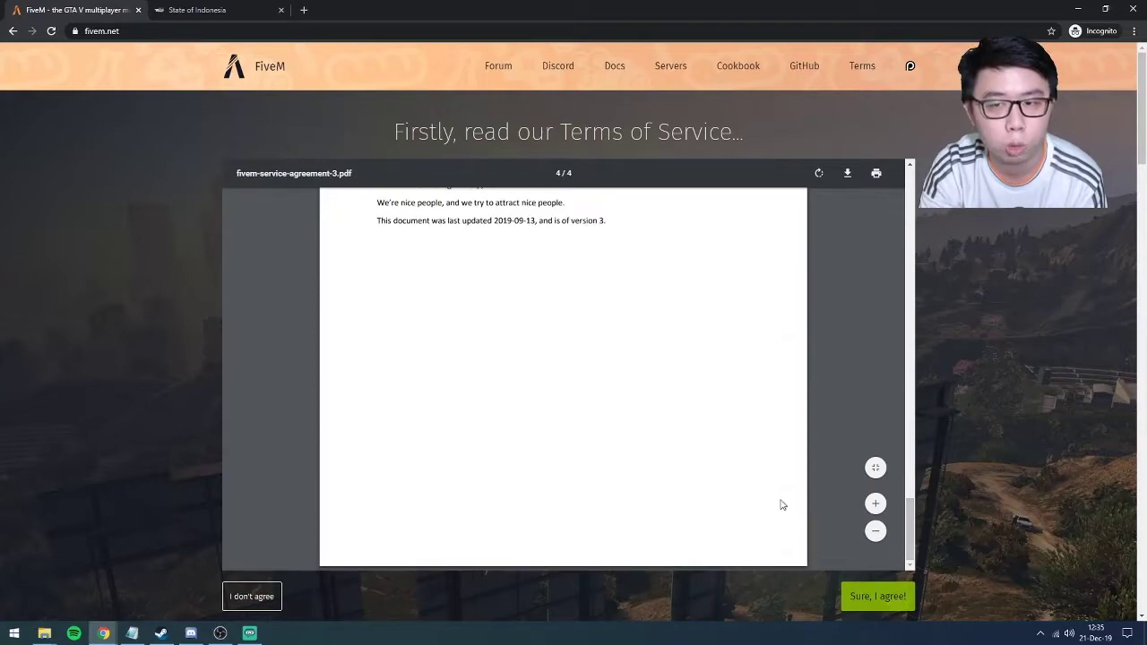
left_click(878, 598)
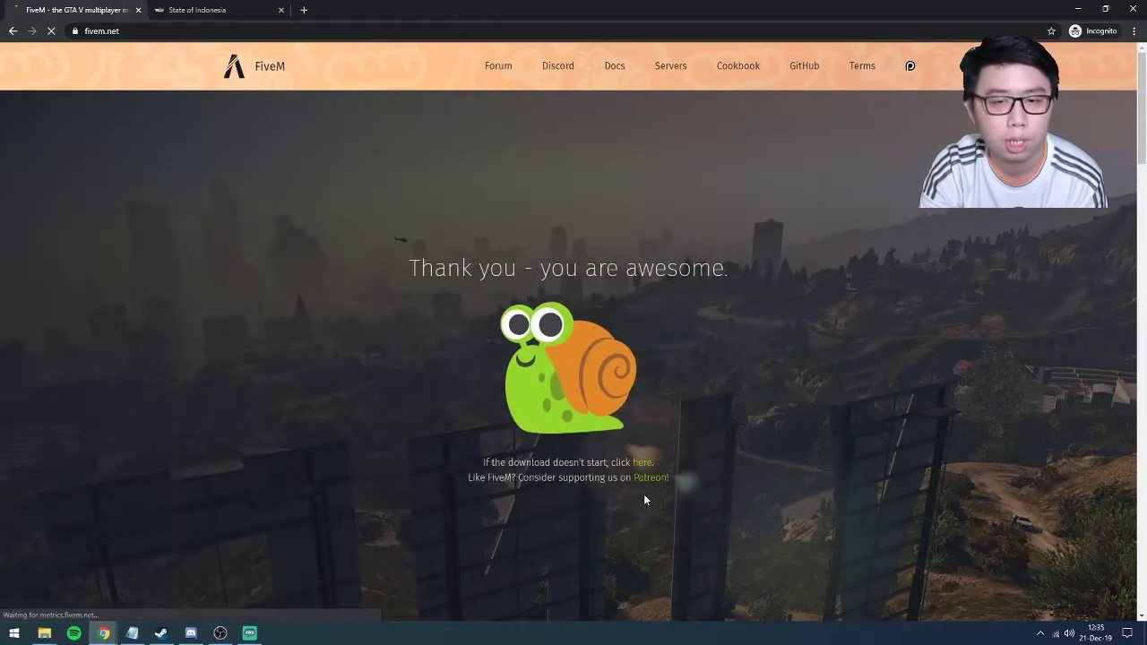
scroll(644, 494, "down", 1)
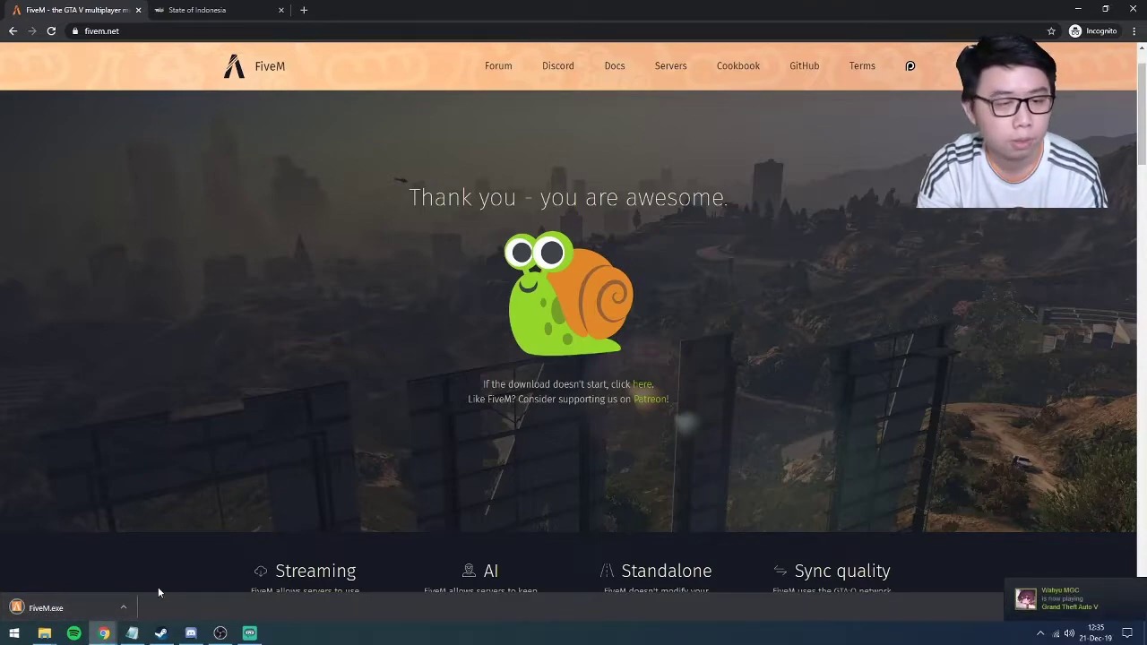
Show the downloaded FiveM.exe in its folder and permanently delete it
left_click(122, 609)
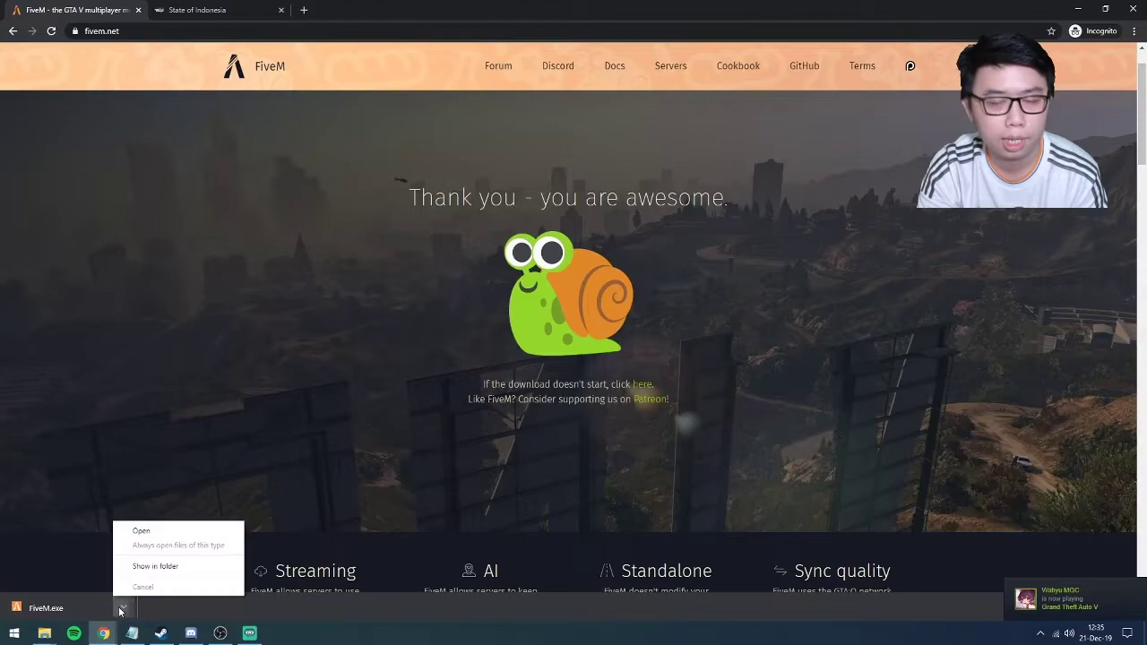
left_click(156, 566)
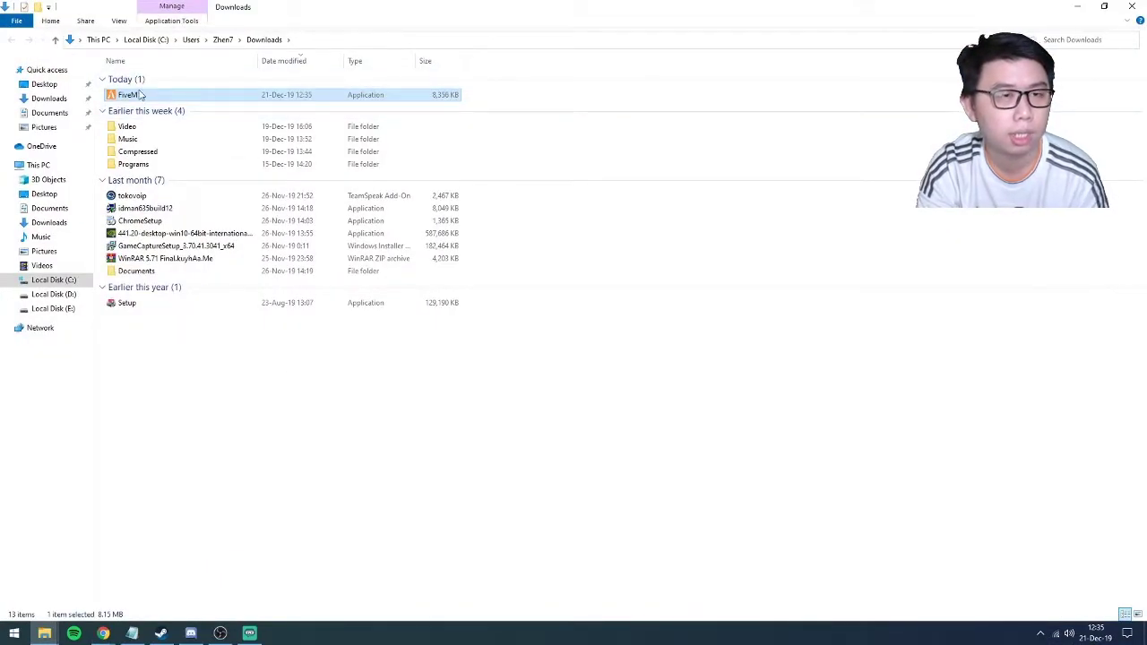
right_click(141, 93)
left_click(201, 361)
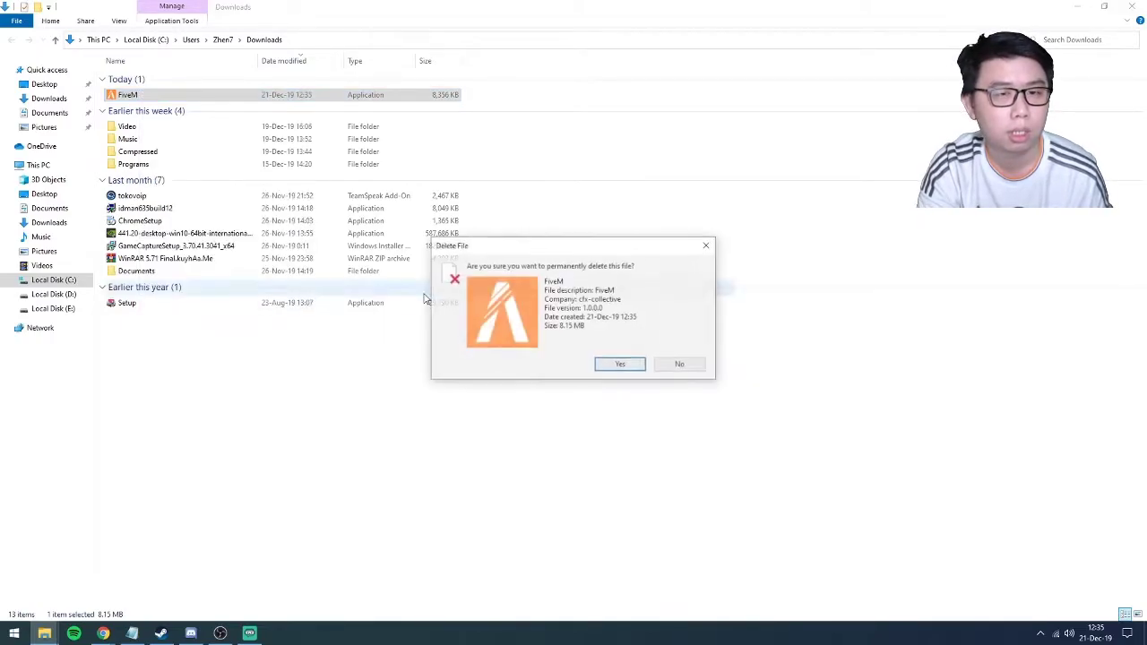
left_click(638, 366)
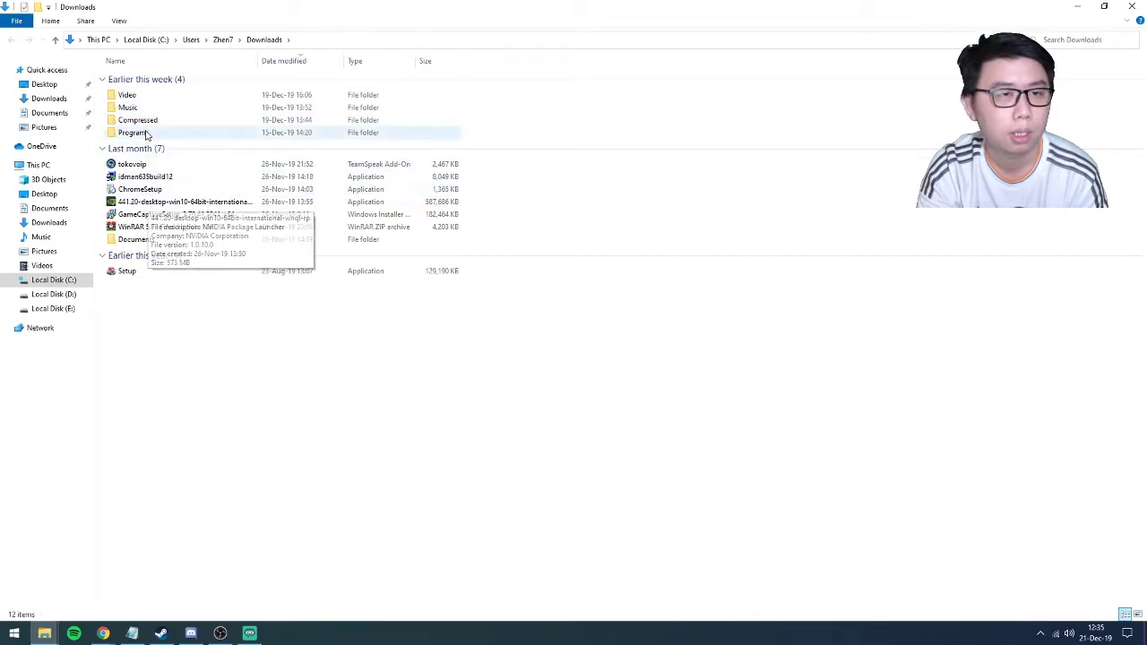
Launch the FiveM installer from the Programs folder in Downloads and cancel its bootstrapping
double_click(134, 133)
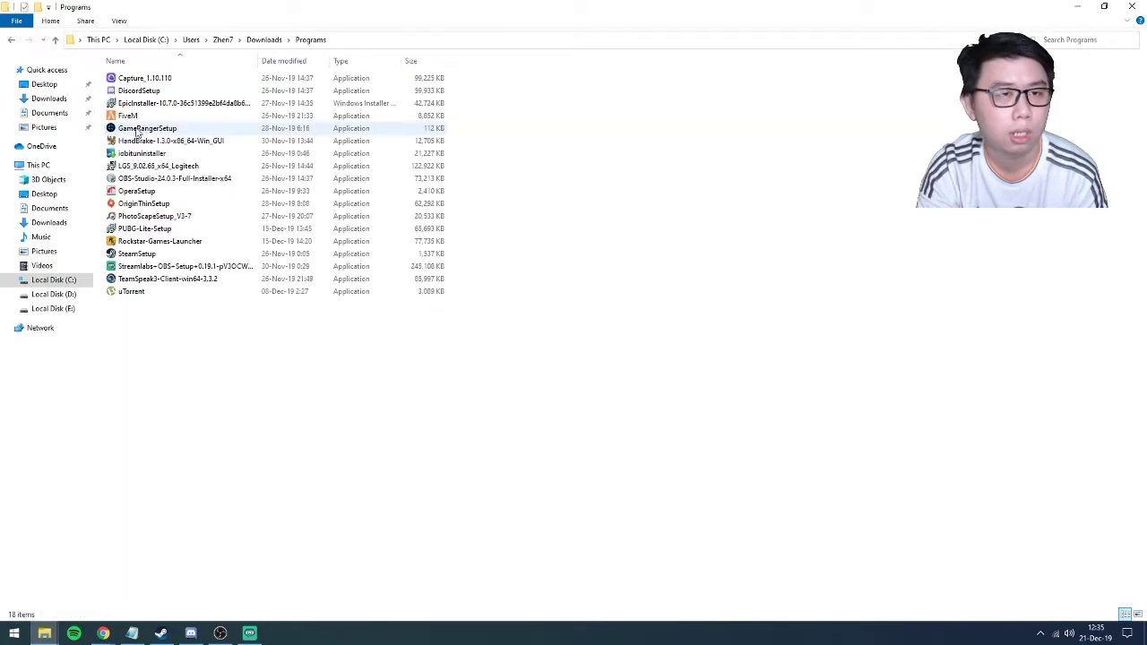
left_click(141, 116)
double_click(140, 117)
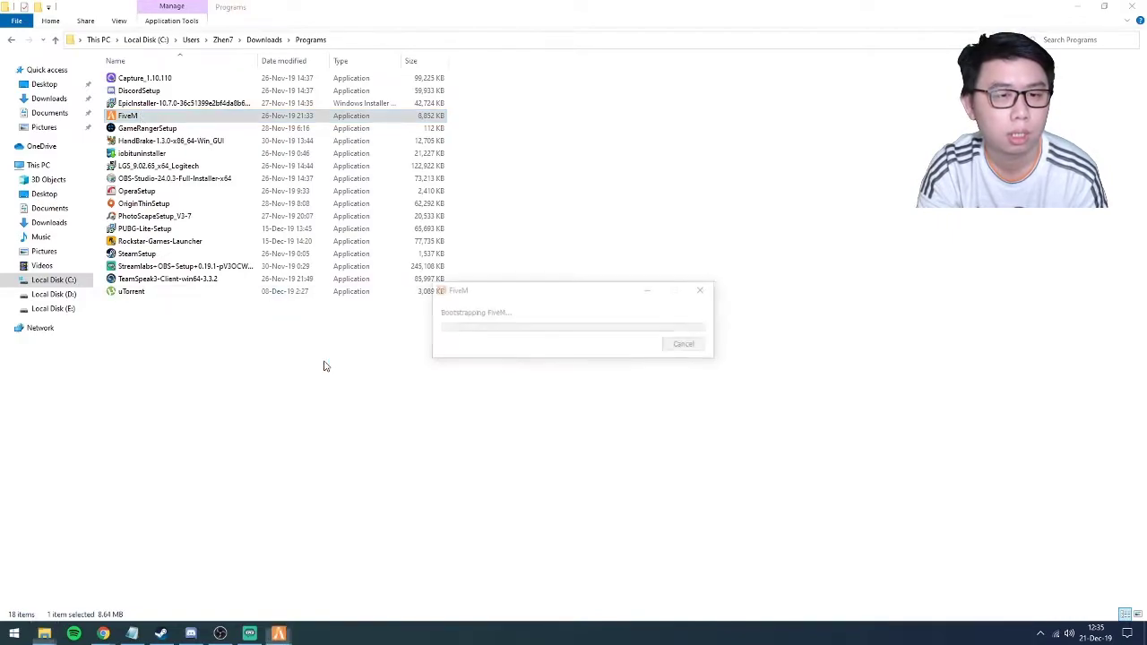
left_click(687, 345)
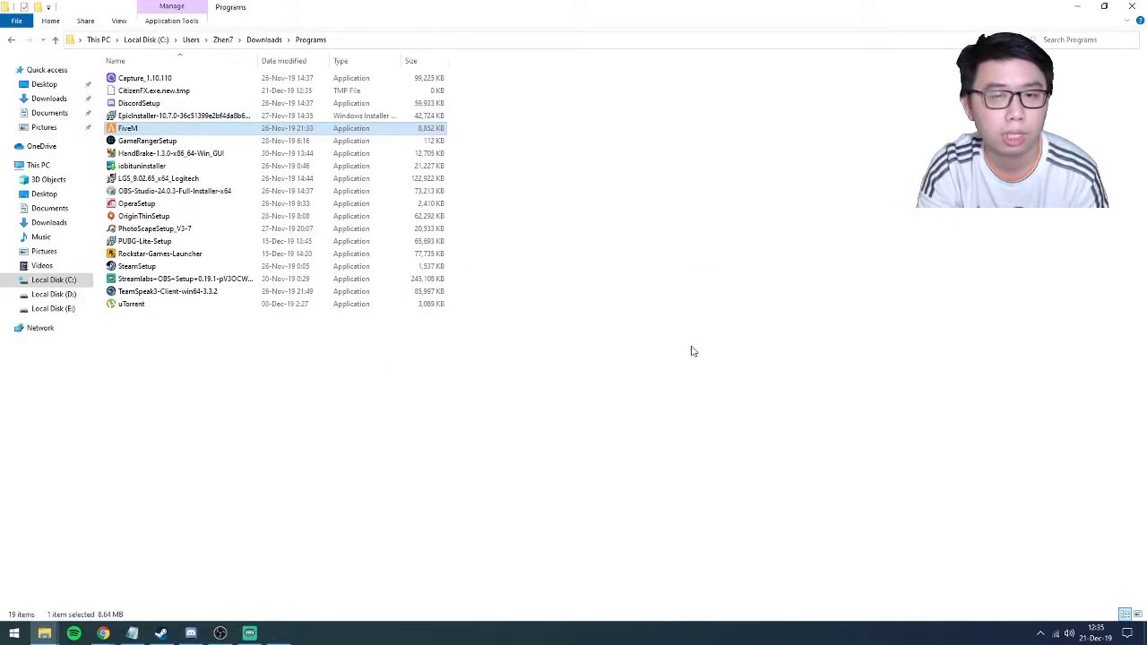
left_click(348, 456)
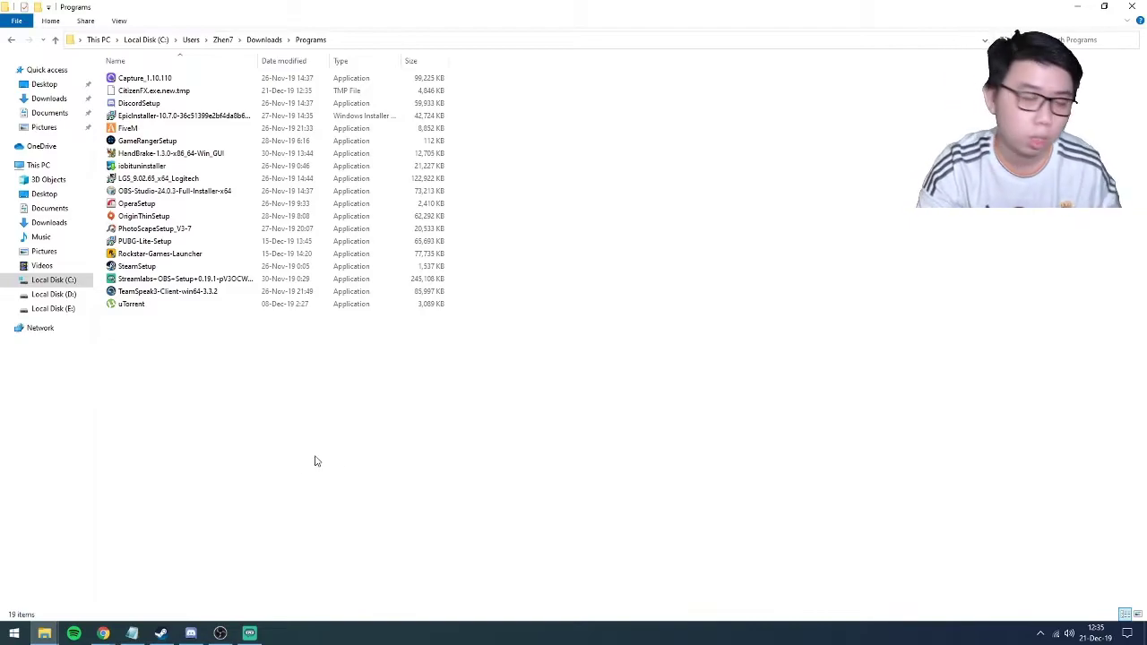
Review the tutorial notes in Notepad and the TokoVOIP setup instructions in Discord's faq-soi channel
left_click(131, 633)
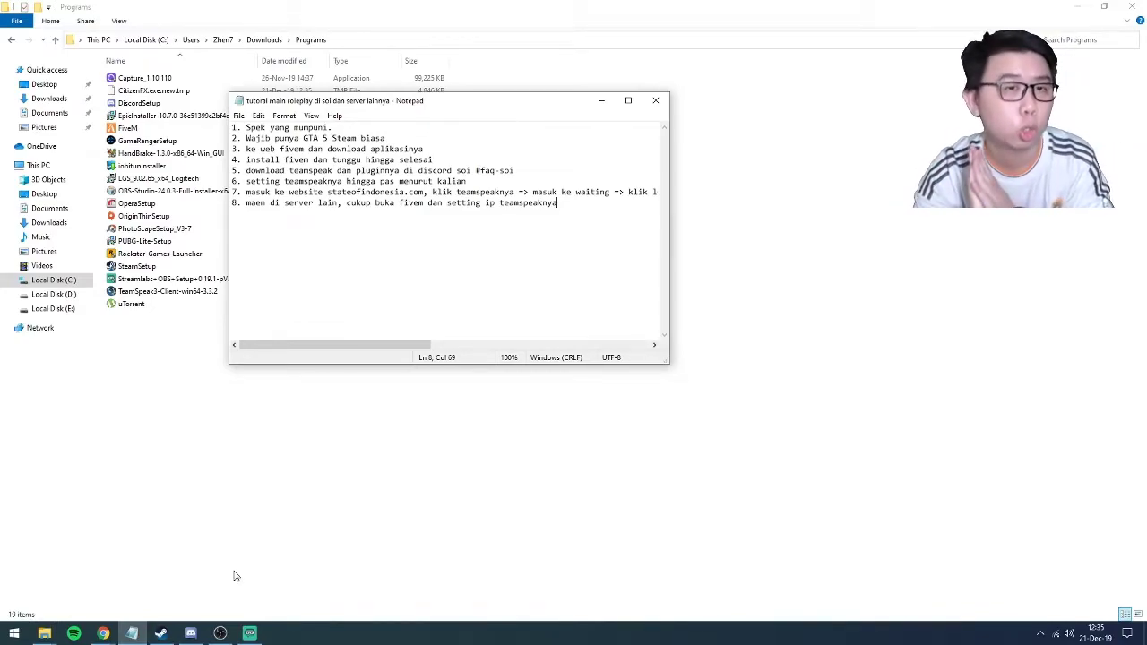
key("alt+Tab")
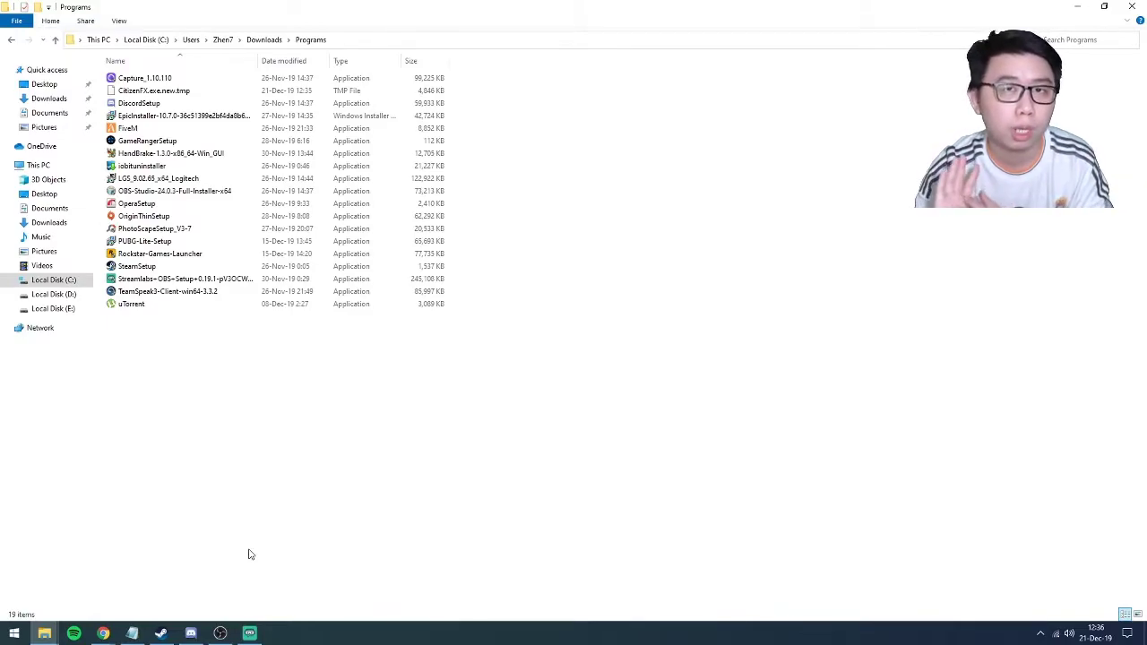
left_click(191, 633)
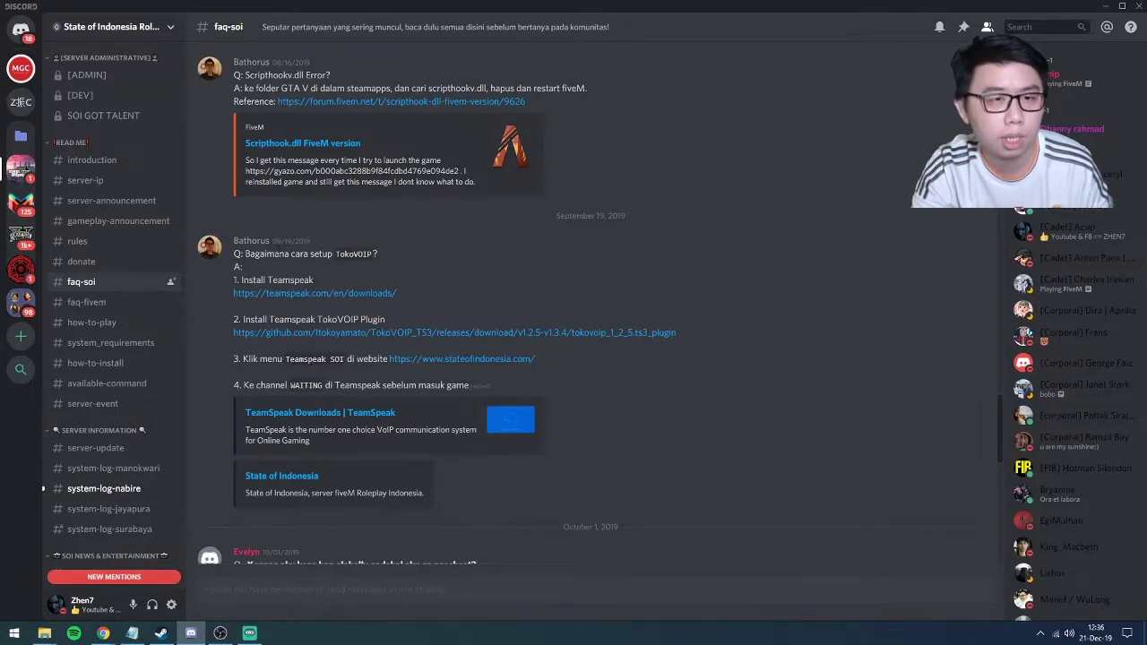
scroll(314, 243, "down", 1)
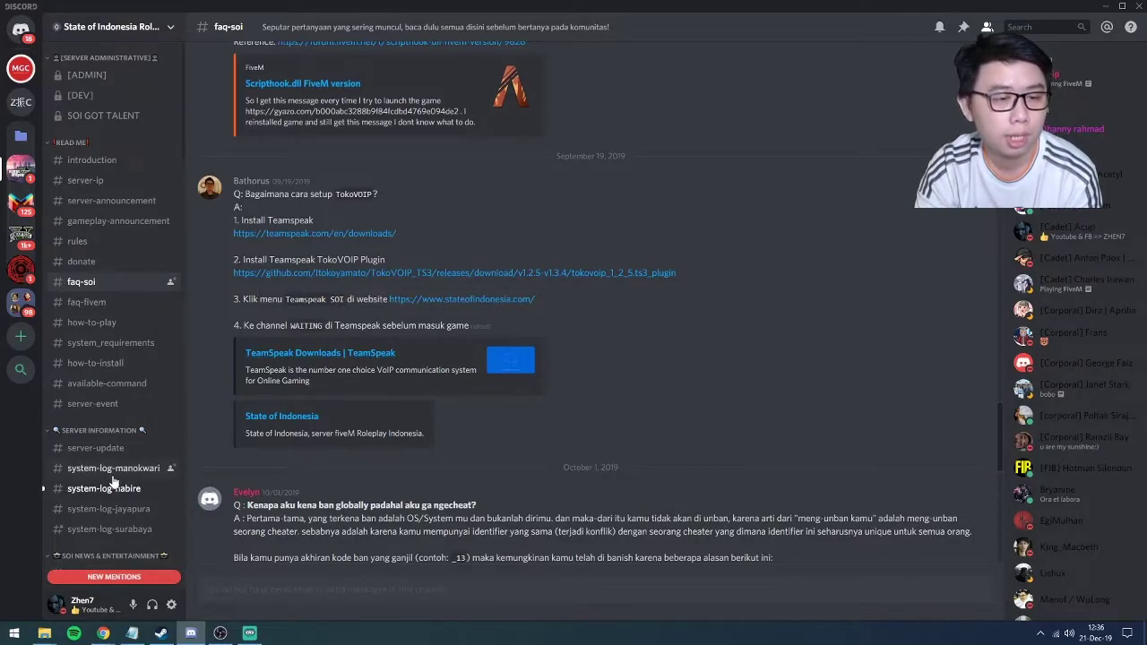
Switch to the File Explorer window showing the TeamSpeak installer and go up to the Downloads folder
mouse_move(44, 633)
left_click(78, 573)
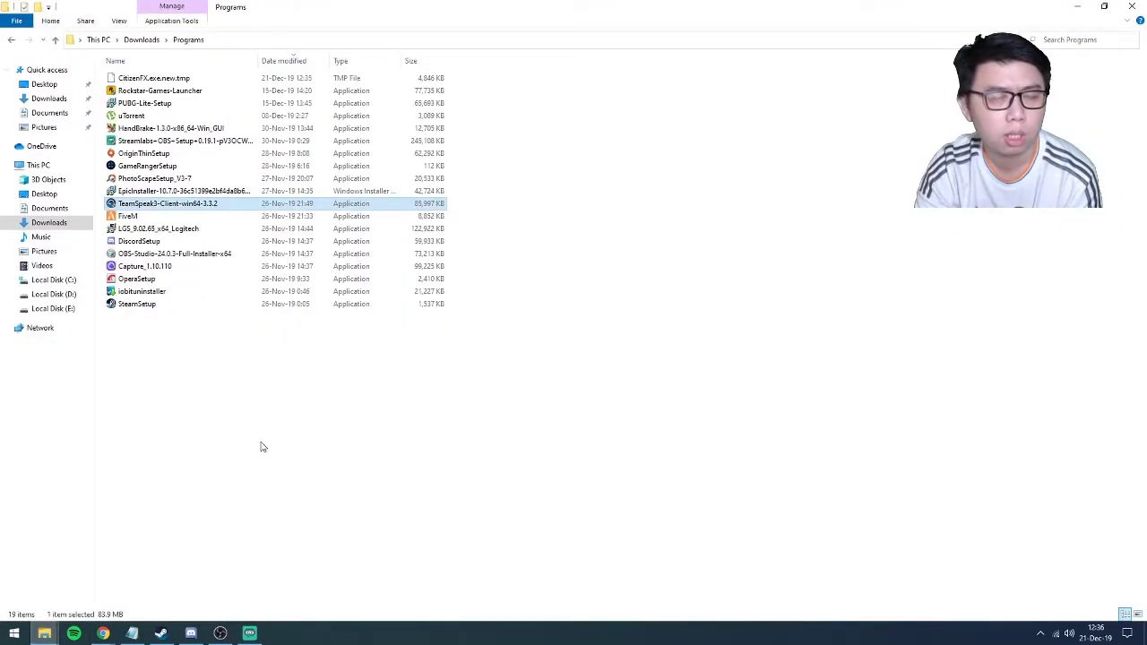
left_click(139, 40)
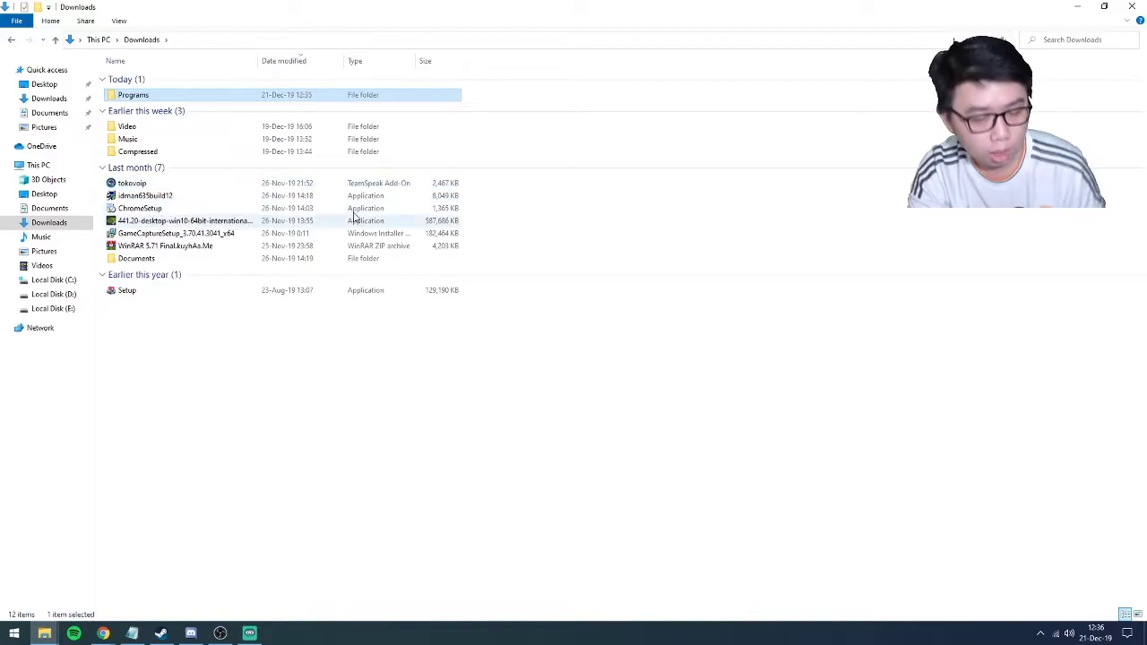
Search the computer for "team", launch TeamSpeak 3 Client and open its options
key("super")
type("team")
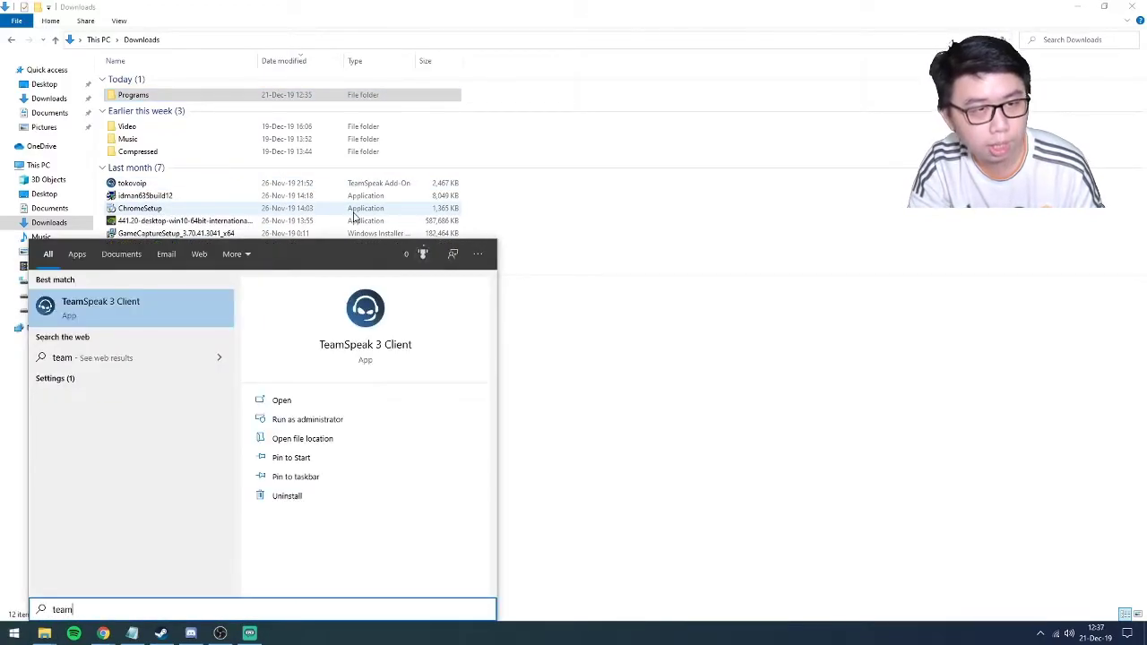
key("Return")
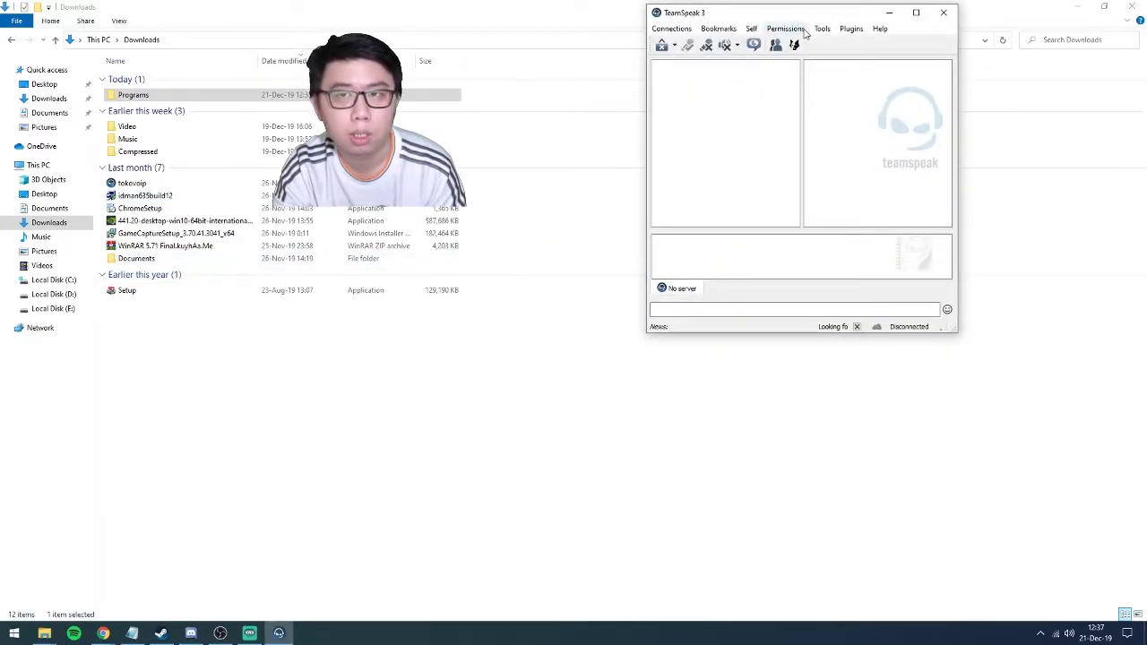
left_click(818, 30)
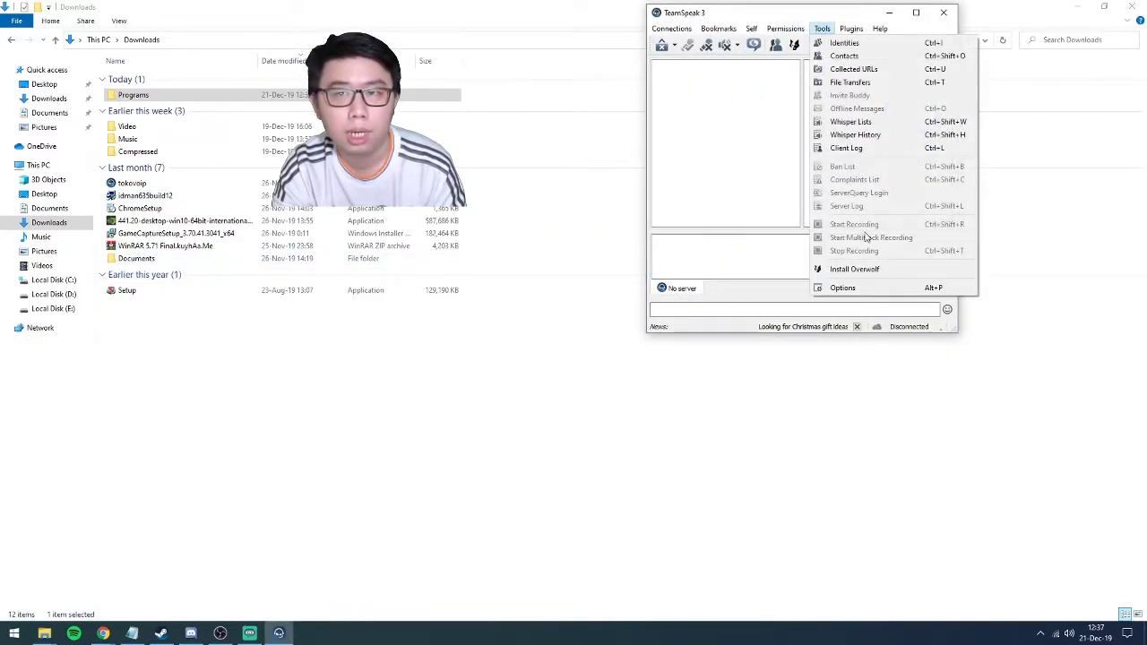
left_click(858, 289)
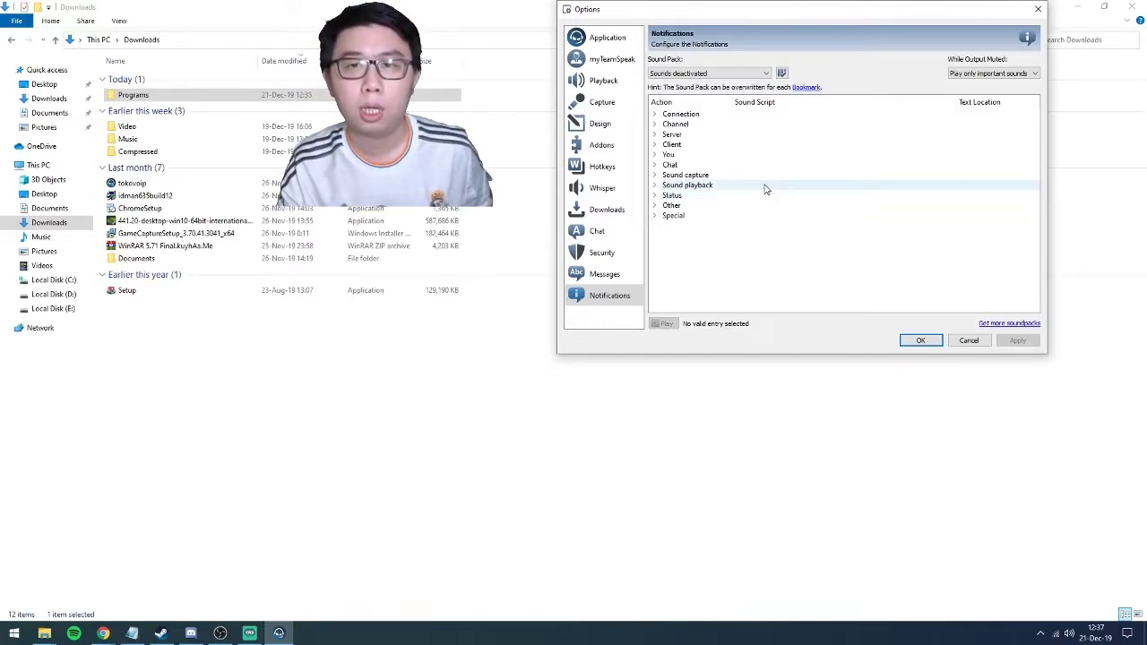
Check the notification Sound Pack setting, and close and reopen the TeamSpeak options
left_click(709, 76)
left_click(681, 78)
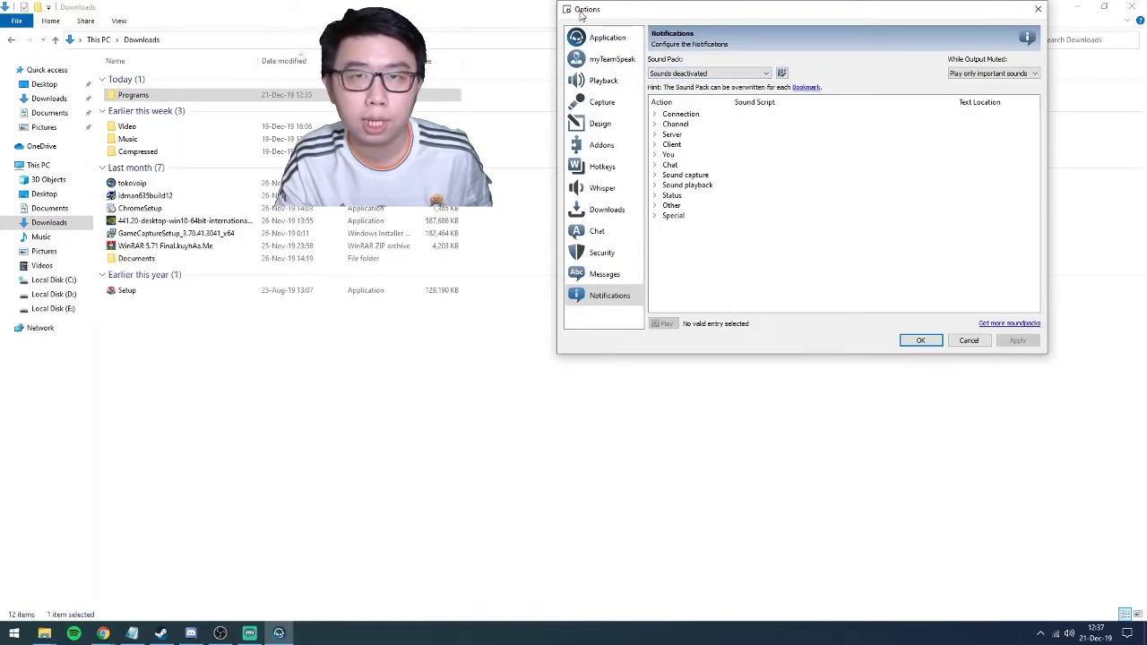
left_click(1037, 9)
left_click(822, 29)
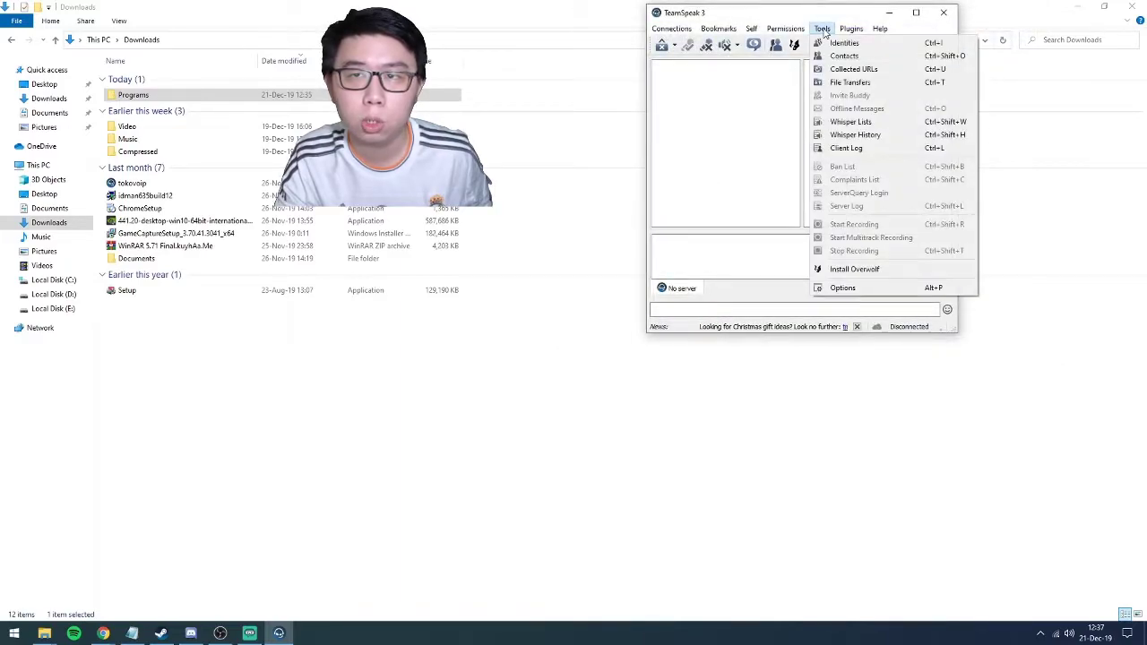
left_click(850, 290)
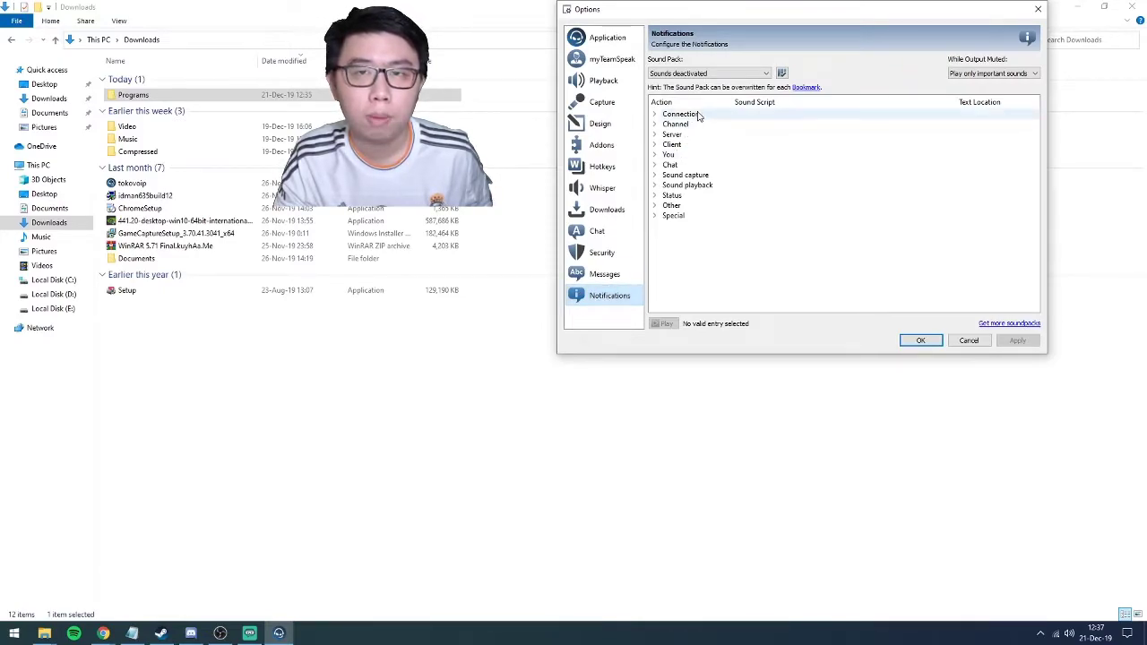
Review the sound packs available for TeamSpeak notifications
left_click(694, 74)
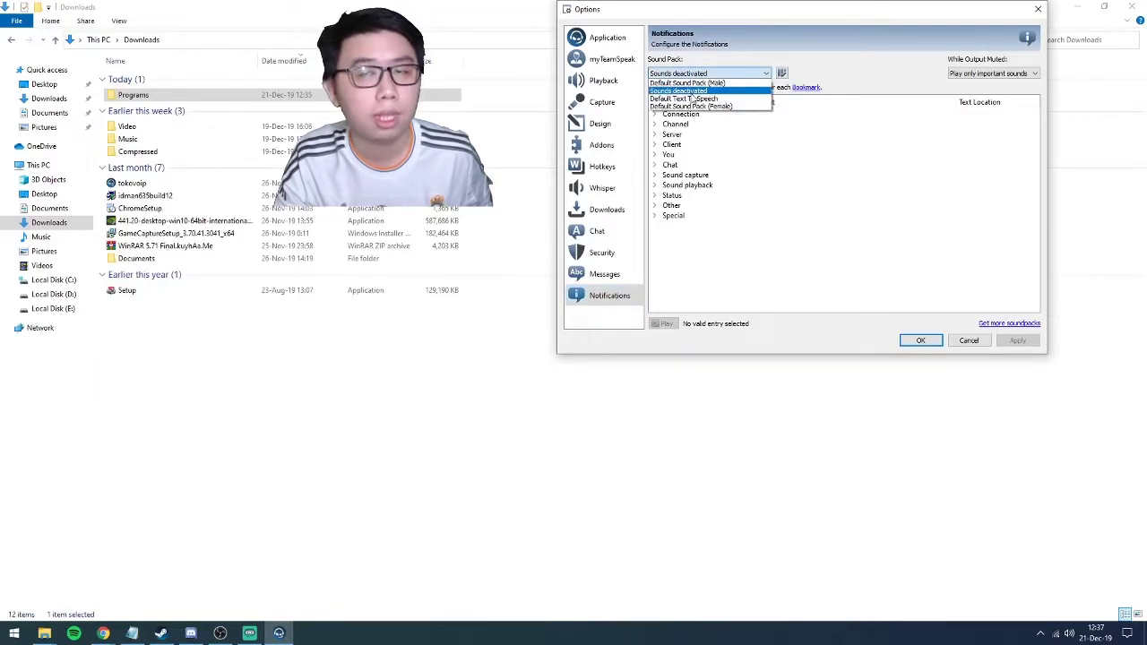
left_click(870, 146)
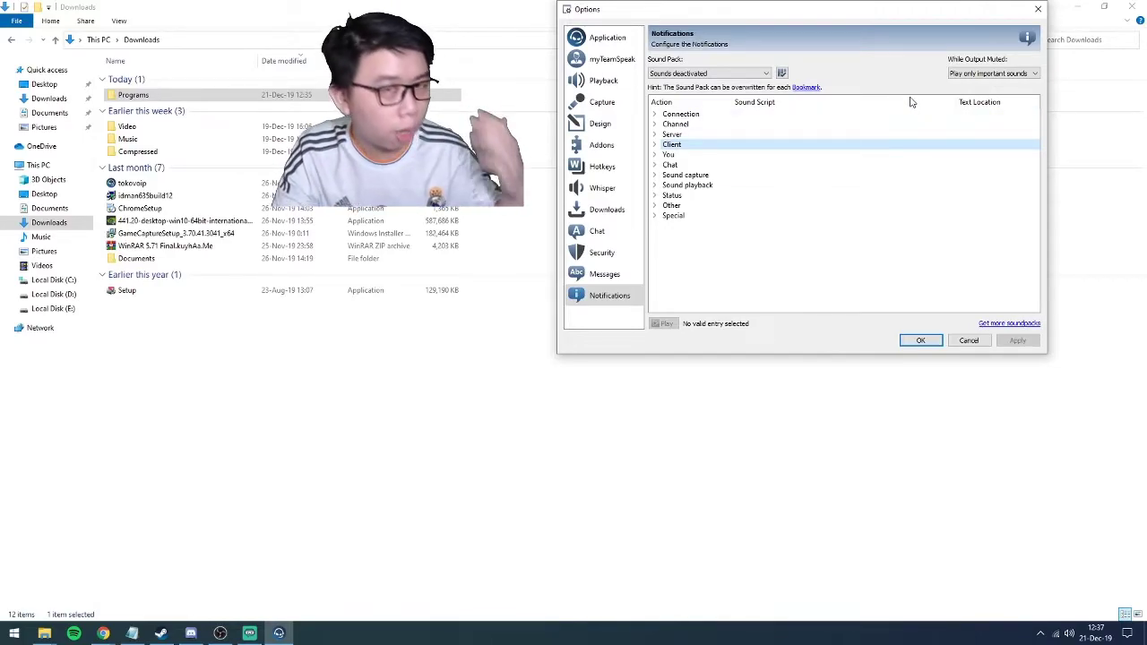
left_click(722, 73)
left_click(719, 75)
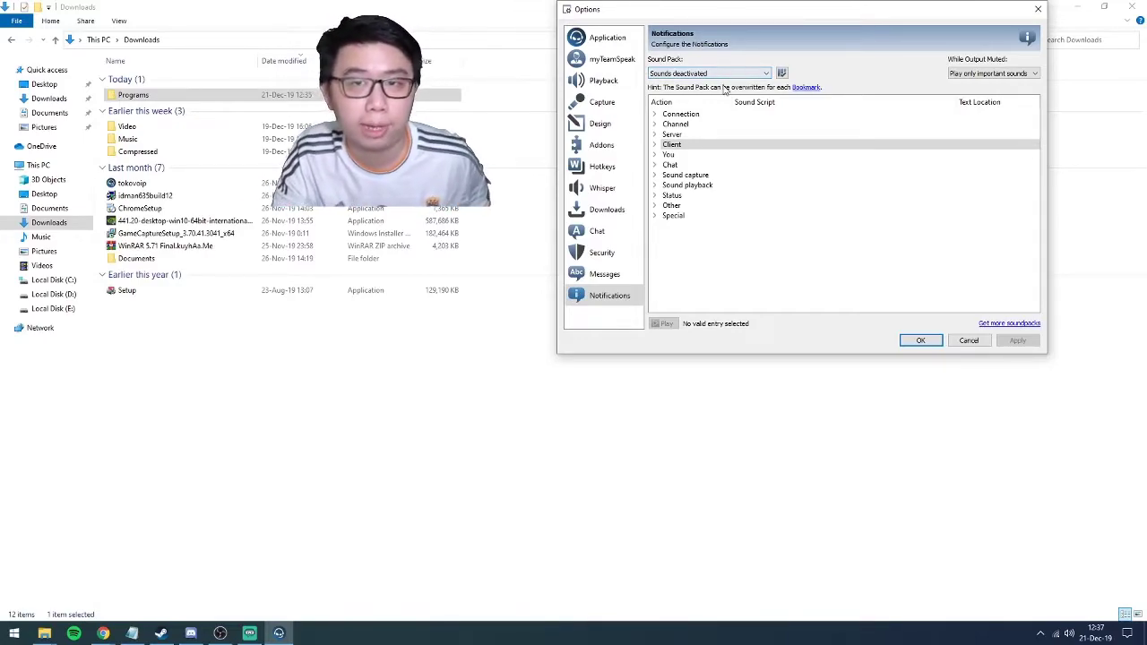
left_click(768, 144)
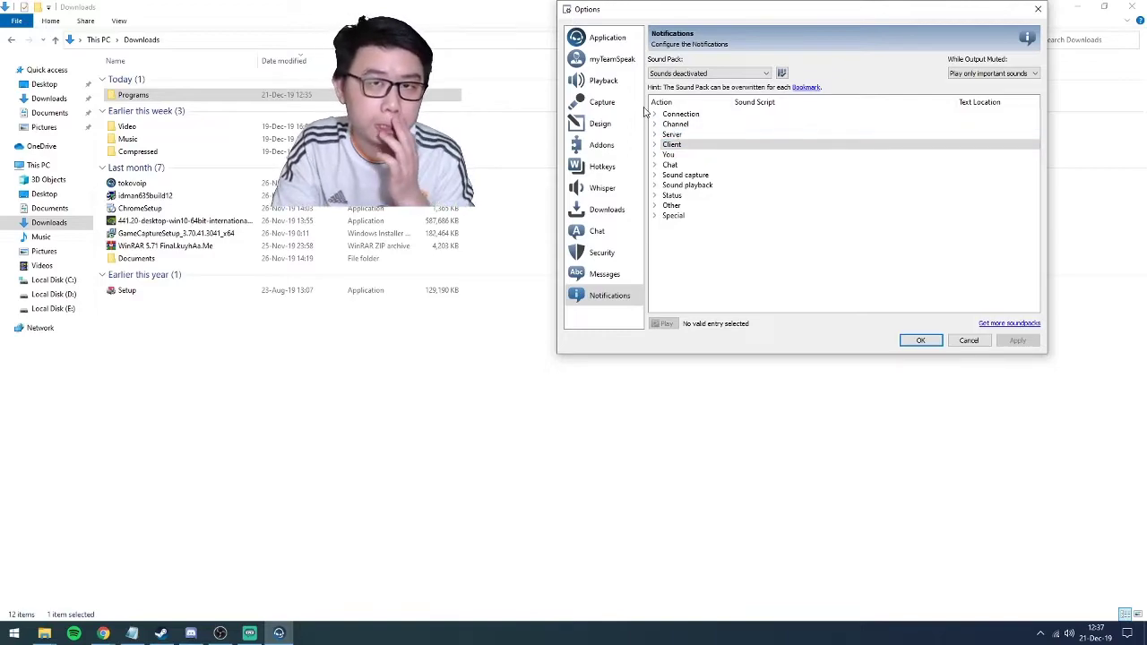
Open the Playback settings and examine the available playback devices
left_click(618, 101)
left_click(608, 89)
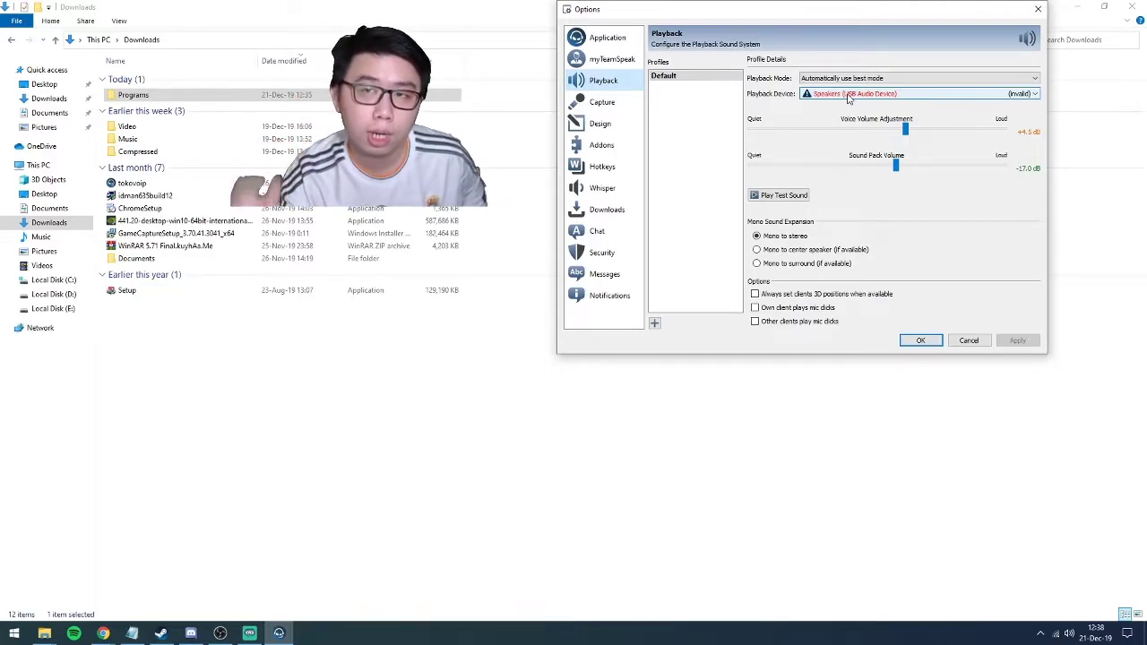
left_click(848, 95)
left_click(848, 95)
left_click(849, 95)
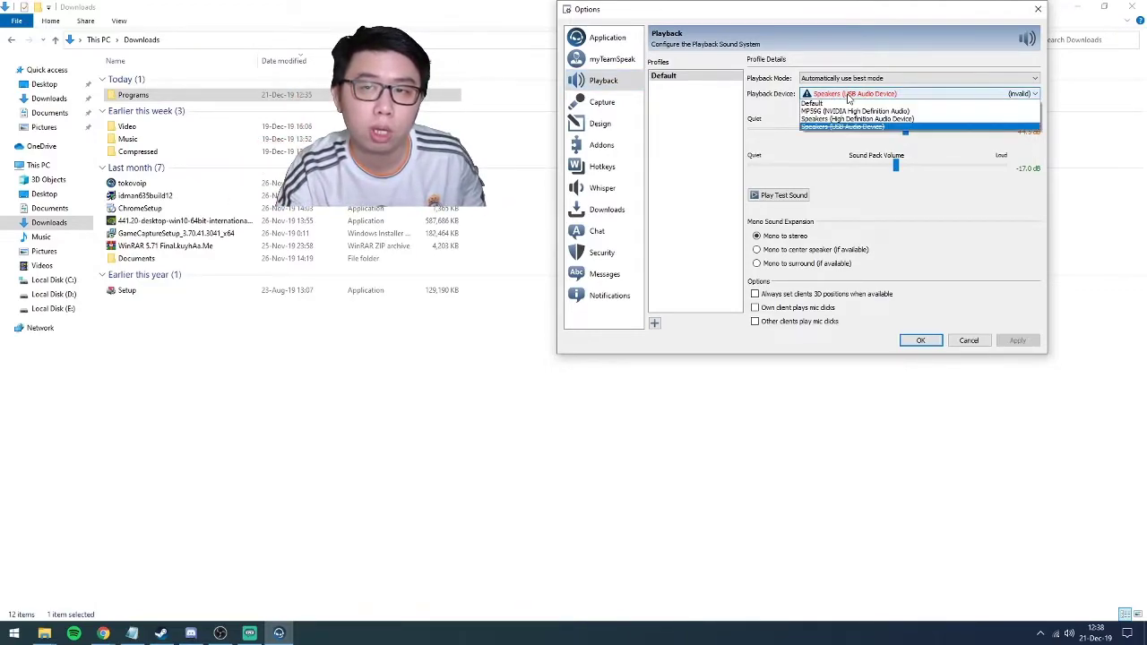
left_click(848, 95)
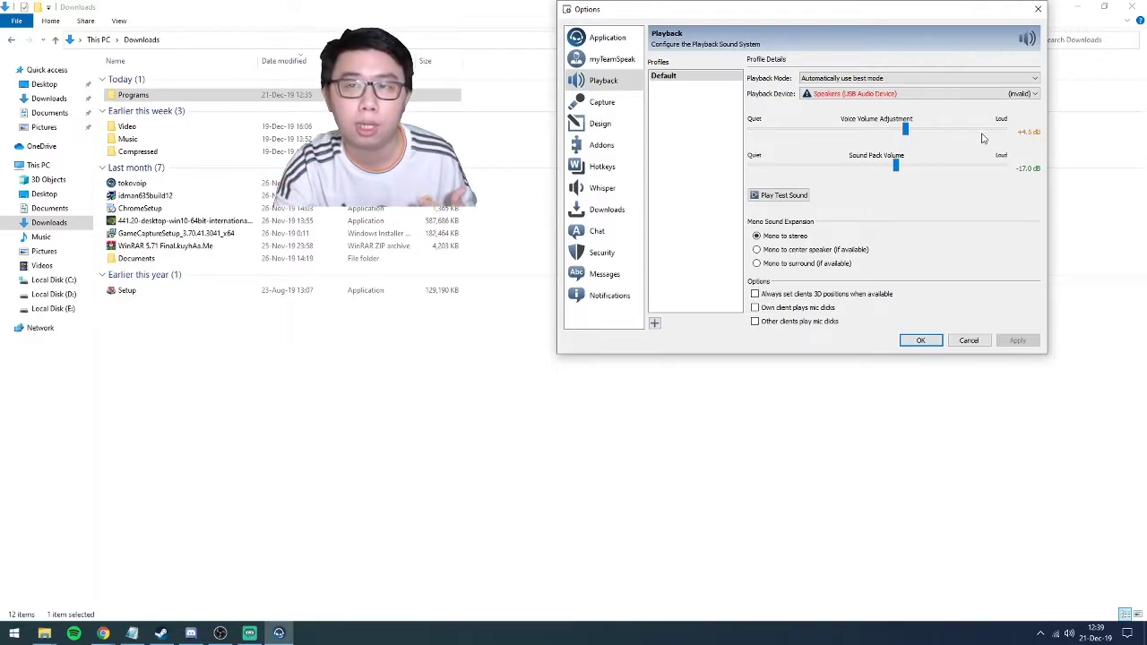
Open the Capture settings in the TeamSpeak options and examine the capture device and Push-To-Talk settings
mouse_move(910, 135)
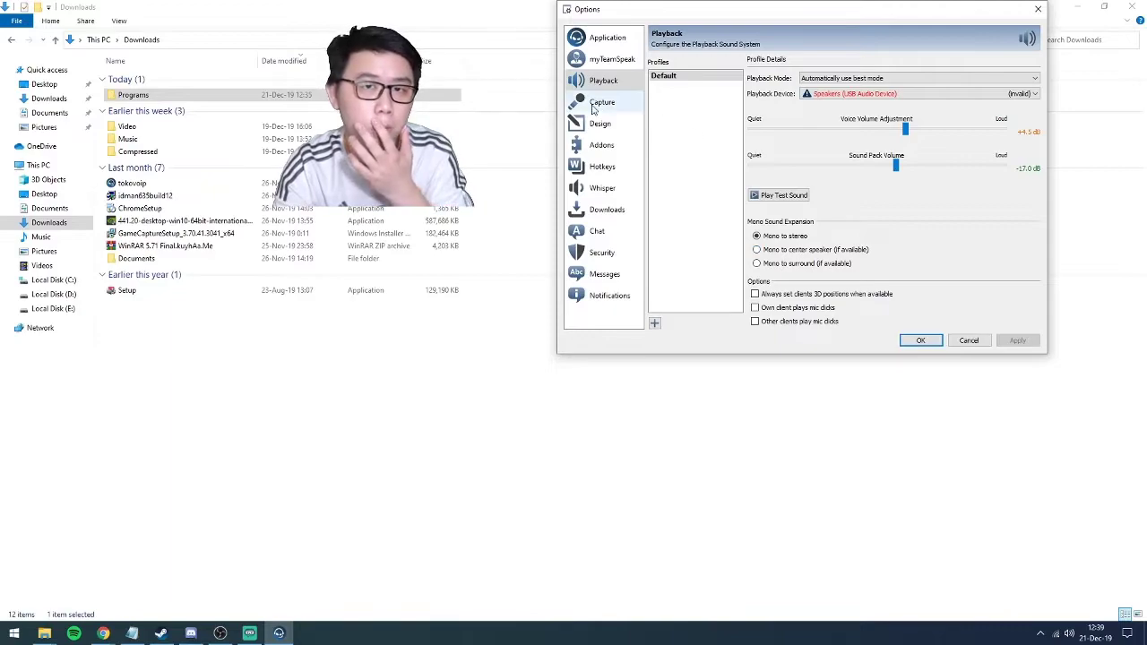
left_click(638, 105)
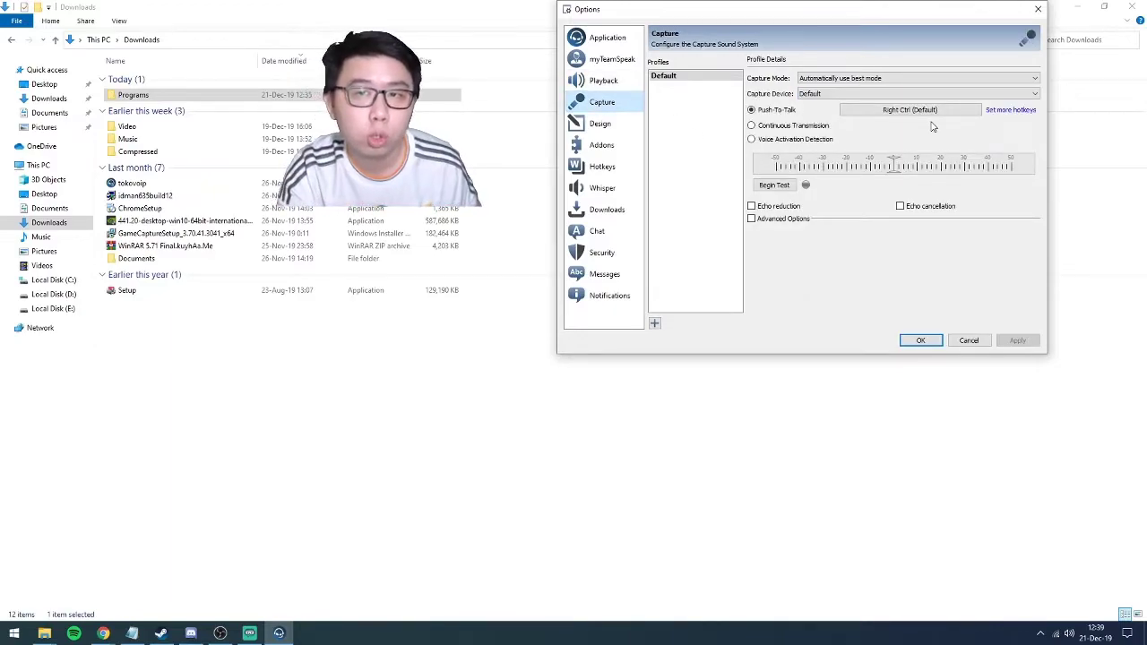
mouse_move(754, 115)
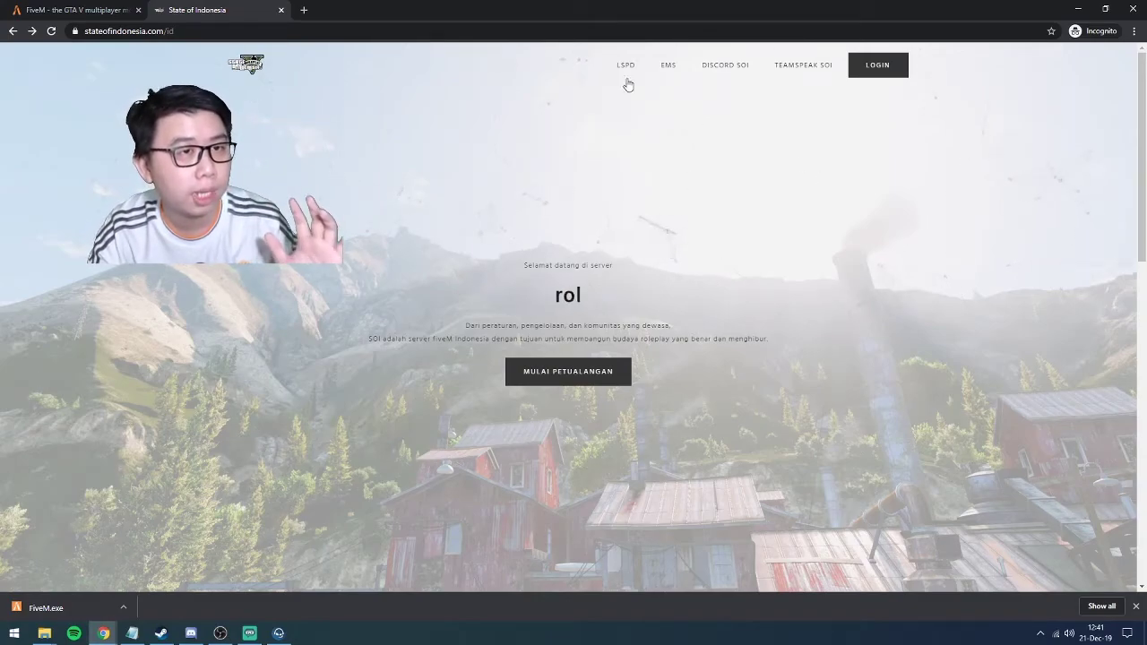
left_click(183, 31)
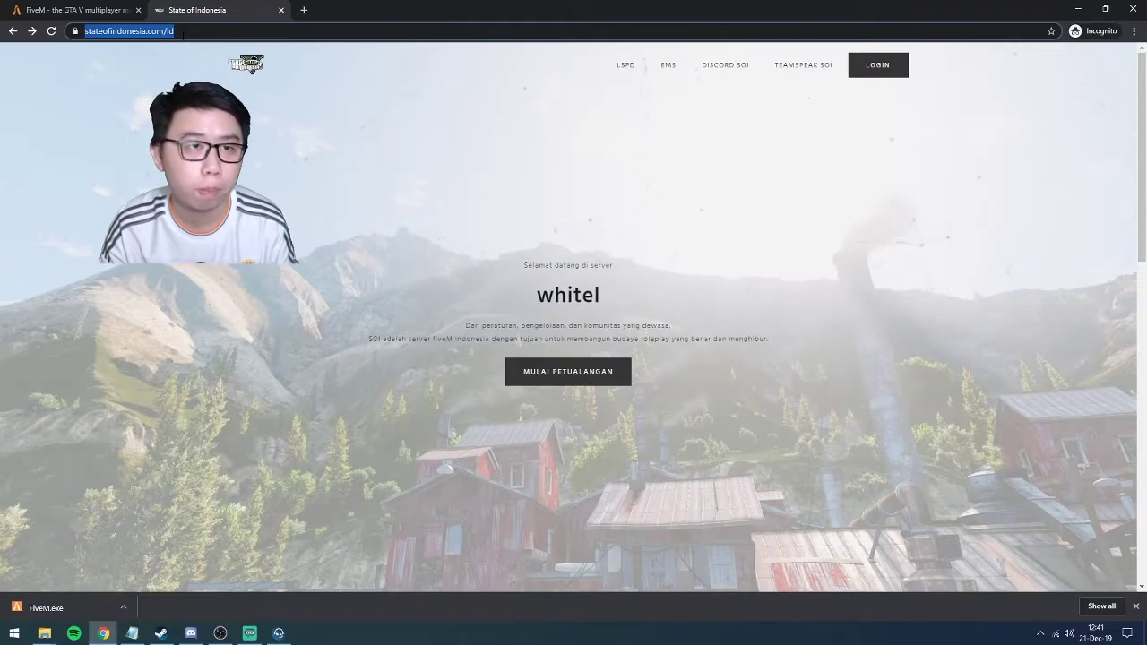
left_click(184, 34)
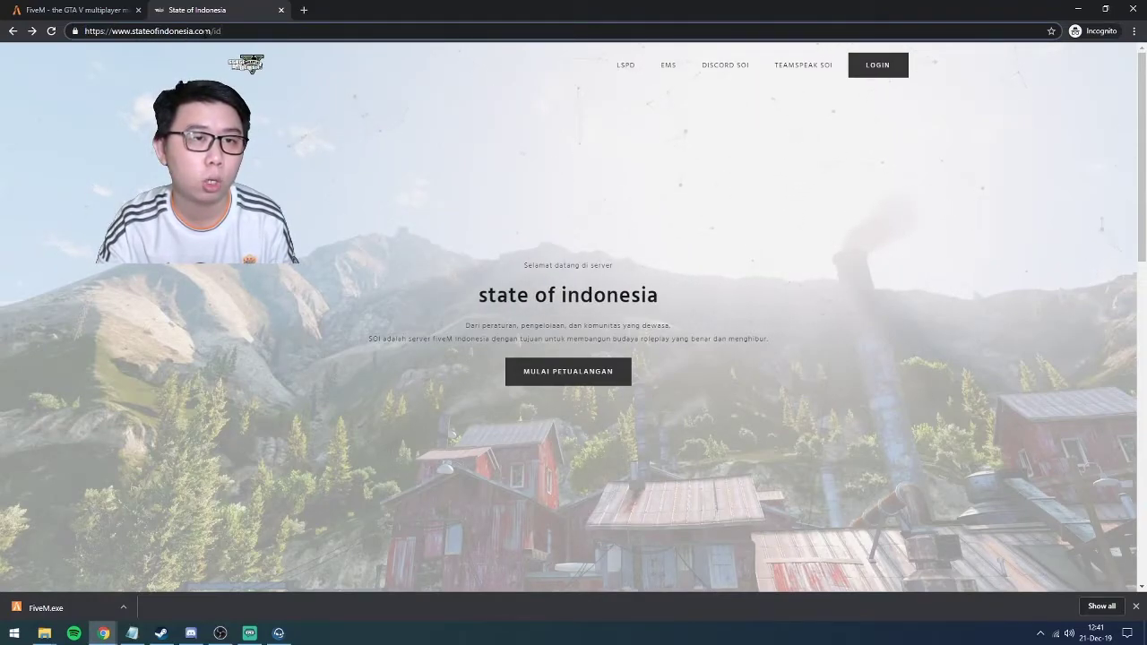
left_click_drag(221, 31, 84, 30)
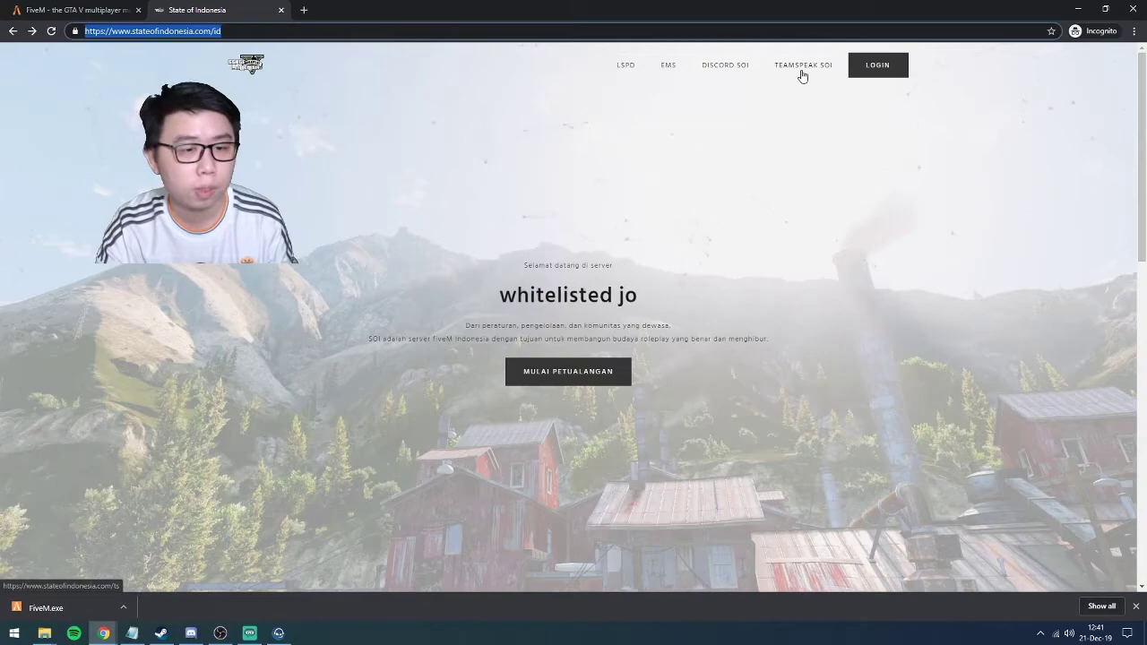
Return to TeamSpeak, close its options and exit the client
left_click(279, 632)
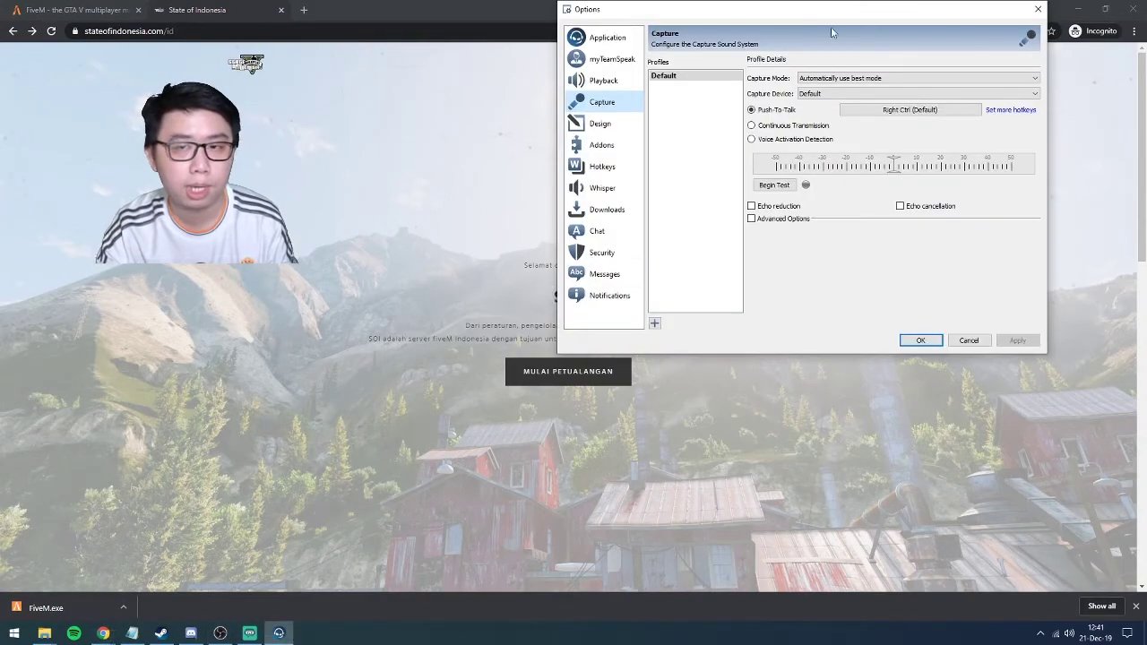
left_click(1032, 10)
left_click(946, 12)
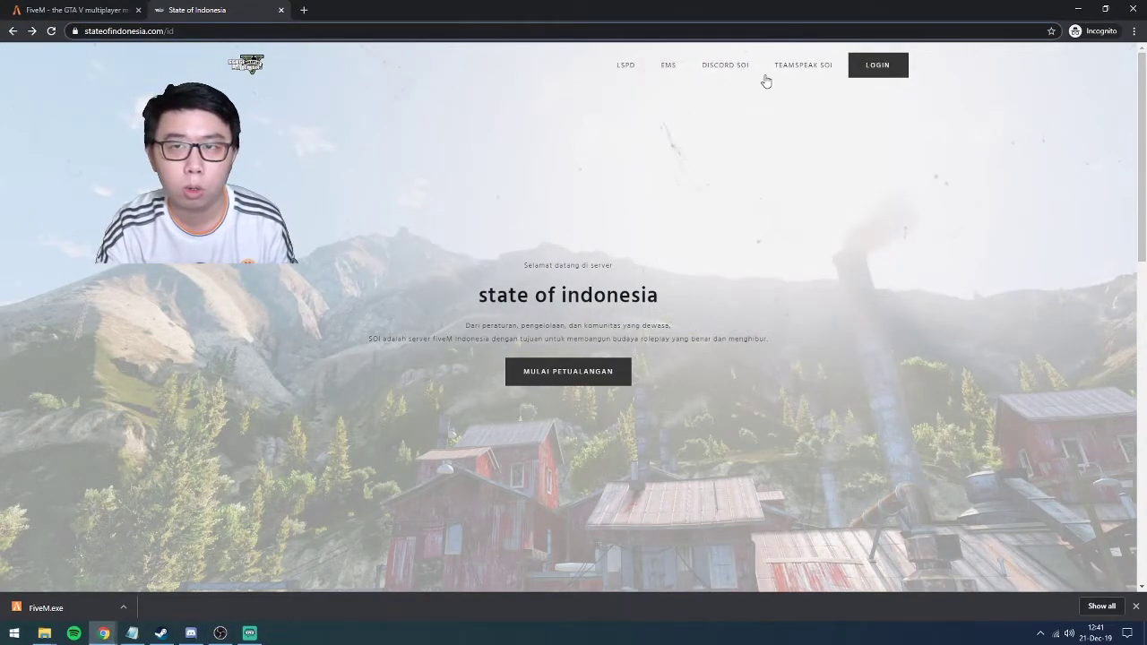
Connect to the State of Indonesia TeamSpeak server from its website, allowing TeamSpeak 3 Client to open, and dismiss the playback device warning
left_click(819, 68)
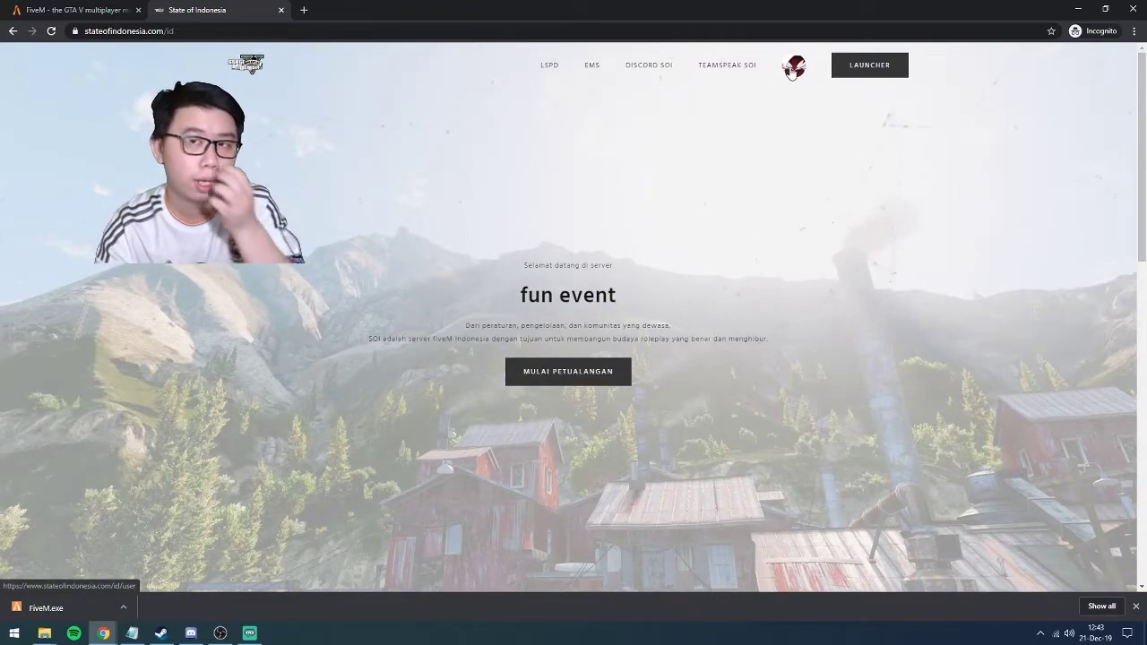
left_click(731, 70)
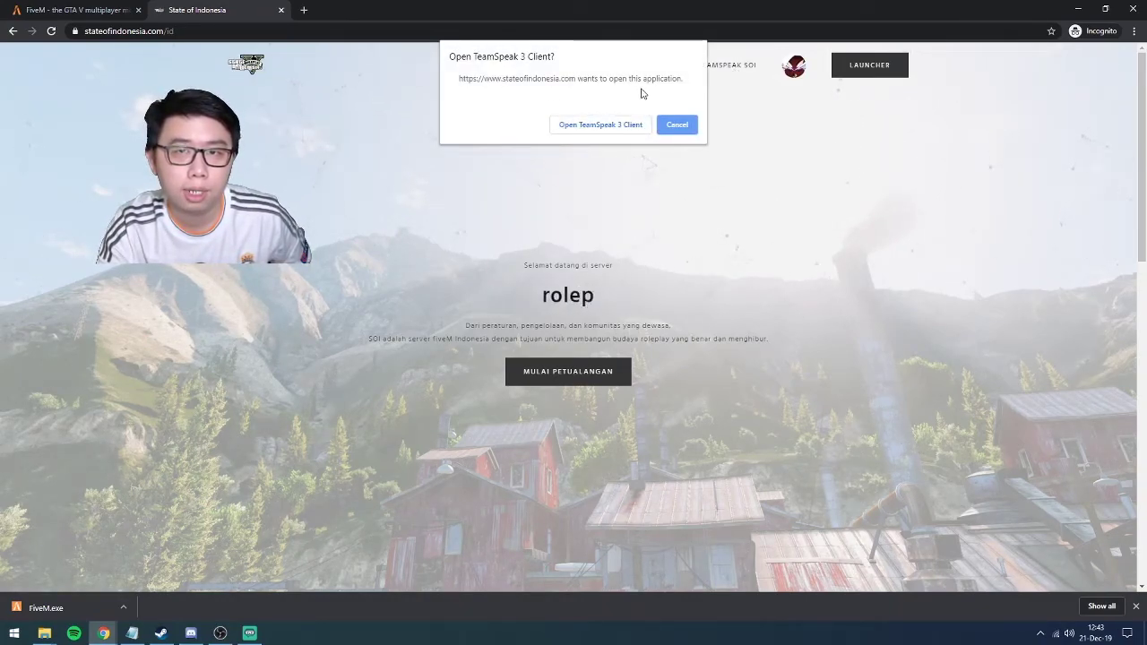
left_click(599, 125)
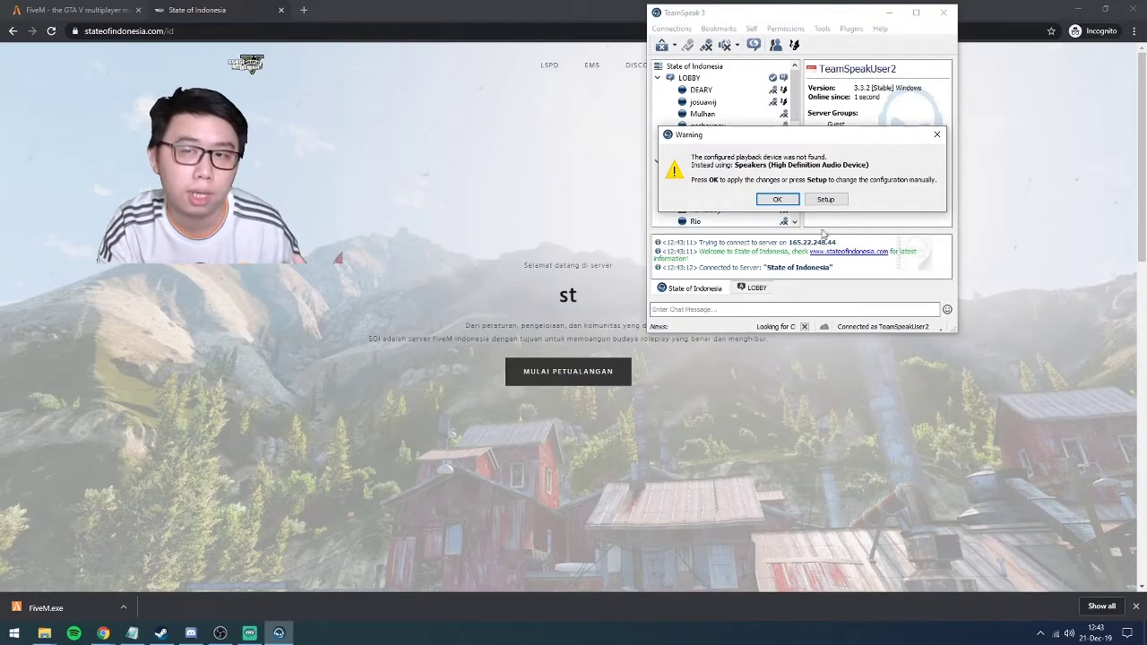
left_click(936, 141)
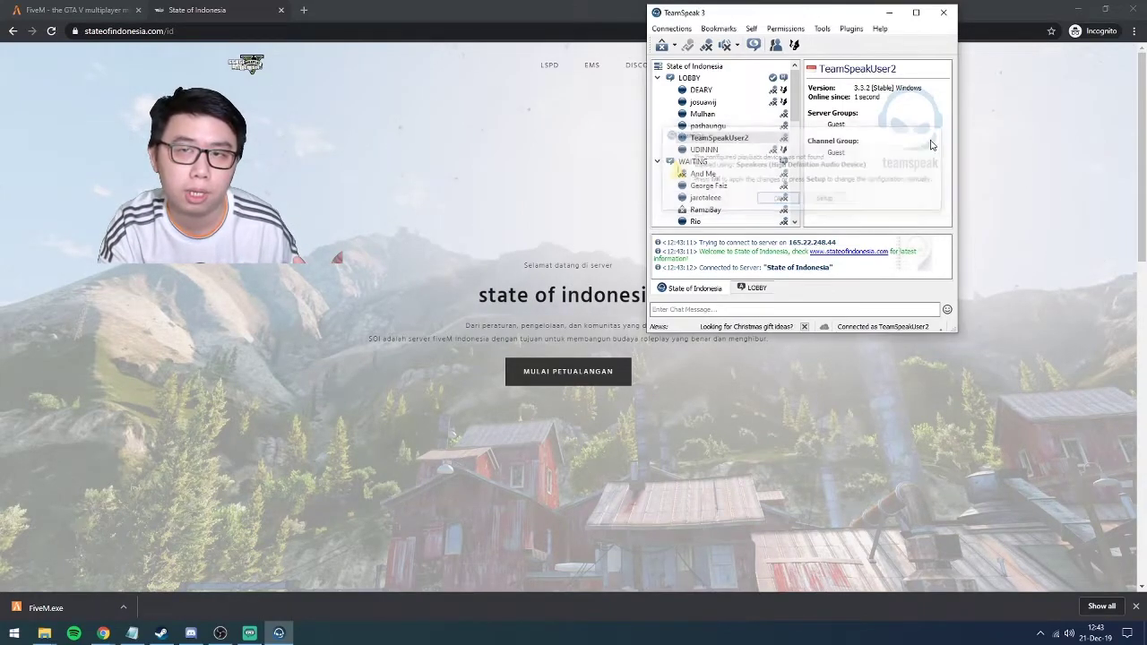